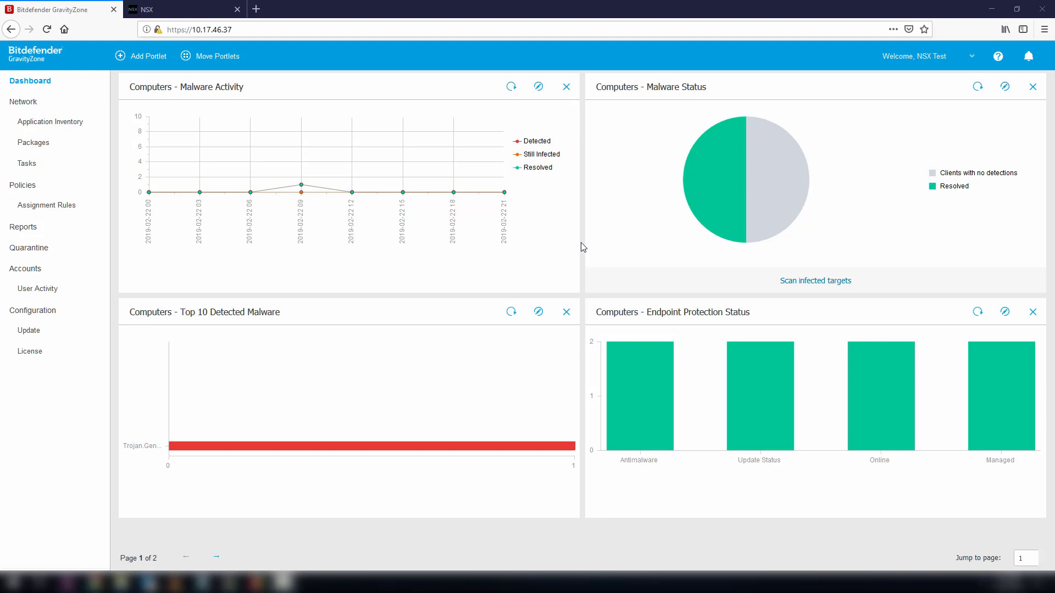
- Start adding a vCenter Server from GravityZone's Virtualization Providers settings
{"action": "left_click", "coordinate": [69, 314]}
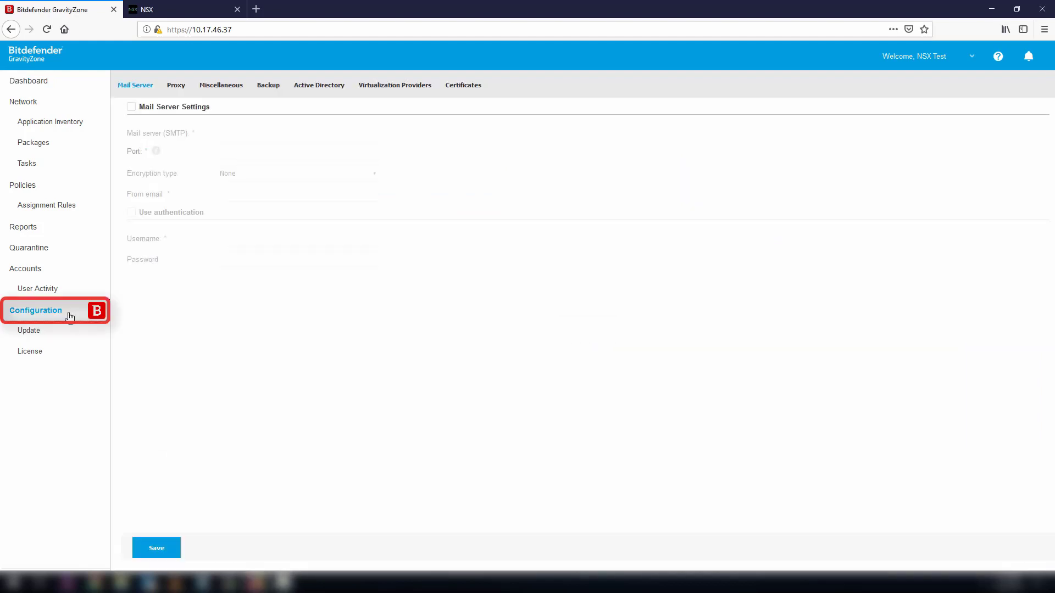
{"action": "left_click", "coordinate": [400, 90]}
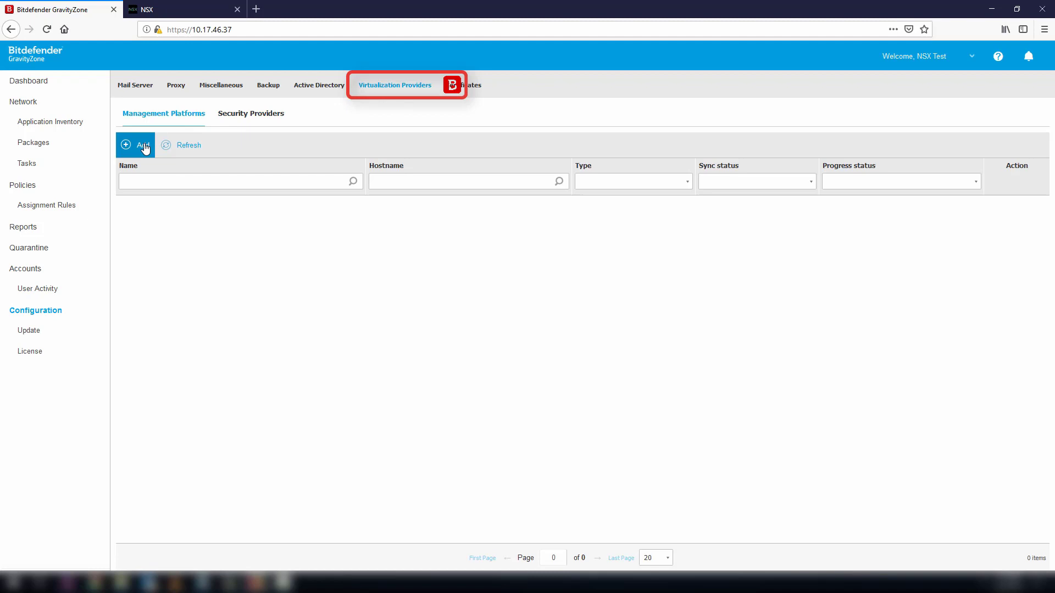
{"action": "left_click", "coordinate": [145, 146]}
{"action": "left_click", "coordinate": [153, 171]}
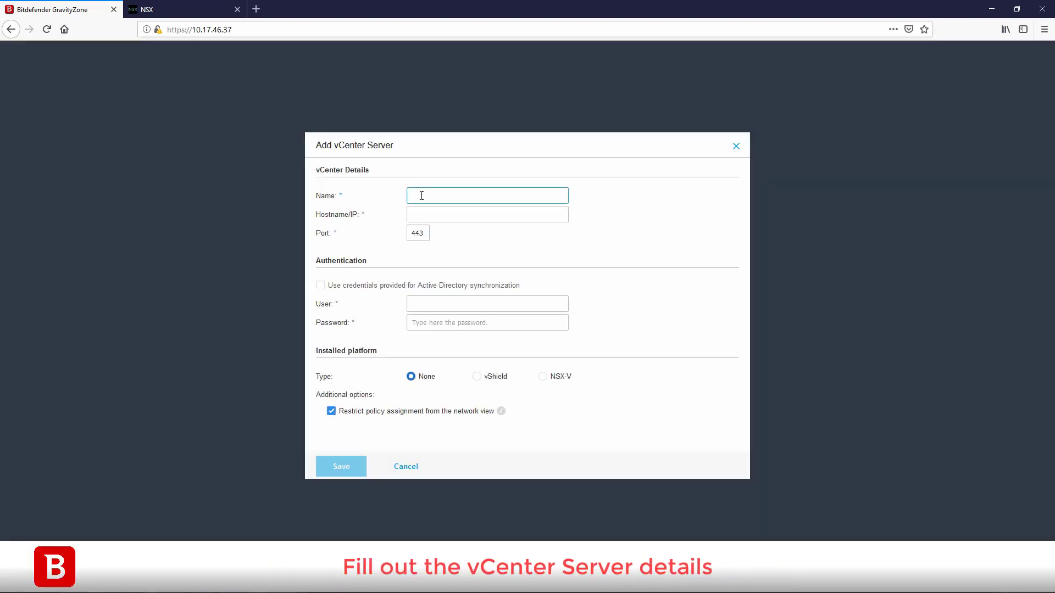
- Enter name vCenter, host 10.17.42.113, the vSphere administrator user and password, and save
{"action": "type", "text": "vCenter"}
{"action": "key", "text": "Tab"}
{"action": "type", "text": "10.17.42.113"}
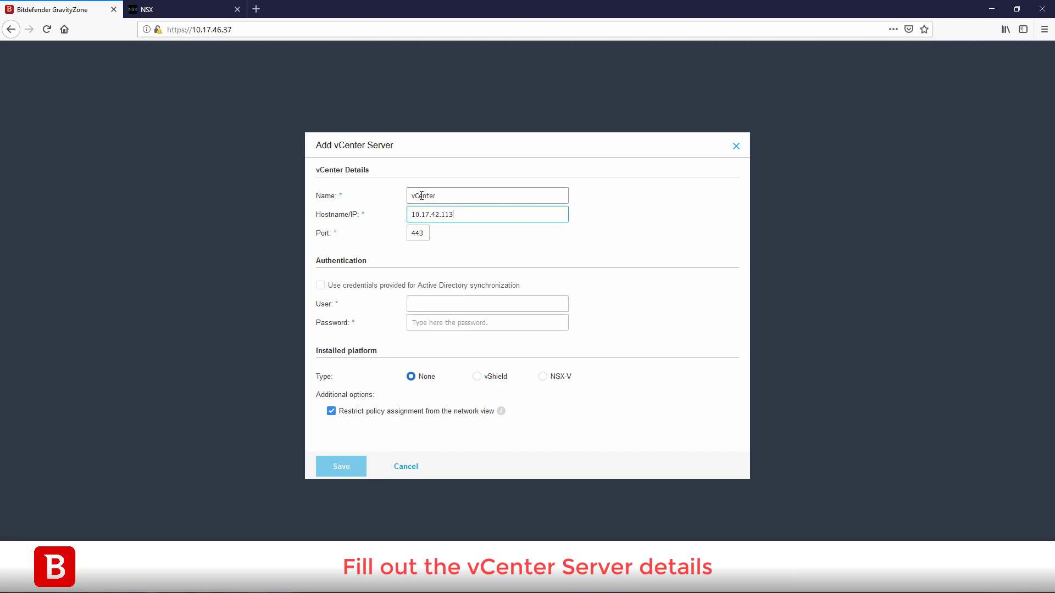
{"action": "left_click", "coordinate": [440, 304]}
{"action": "type", "text": "administrator@vsphere.local"}
{"action": "key", "text": "Tab"}
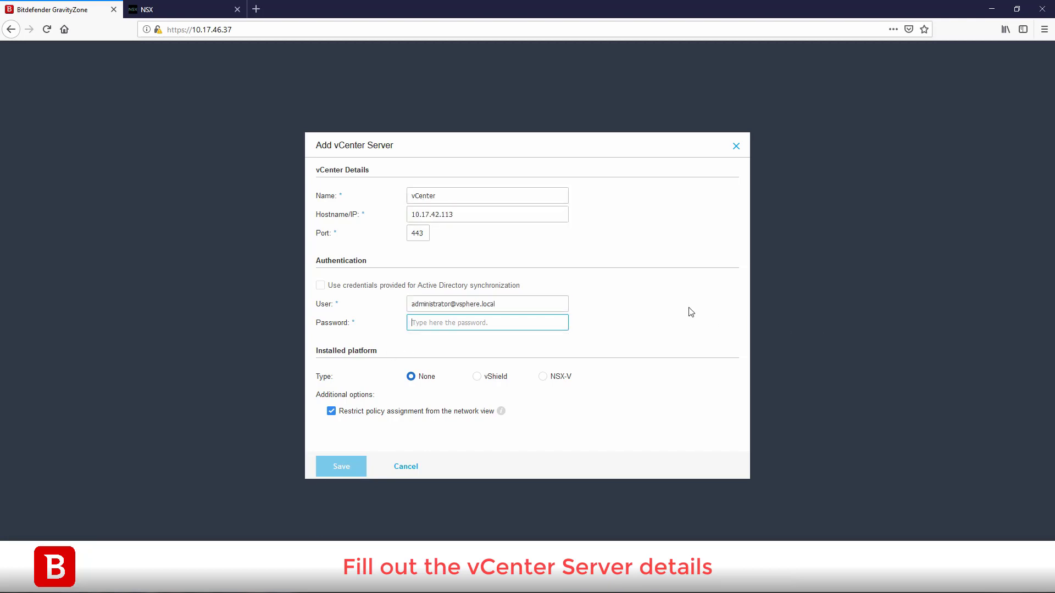
{"action": "type", "text": "********"}
{"action": "left_click", "coordinate": [353, 466]}
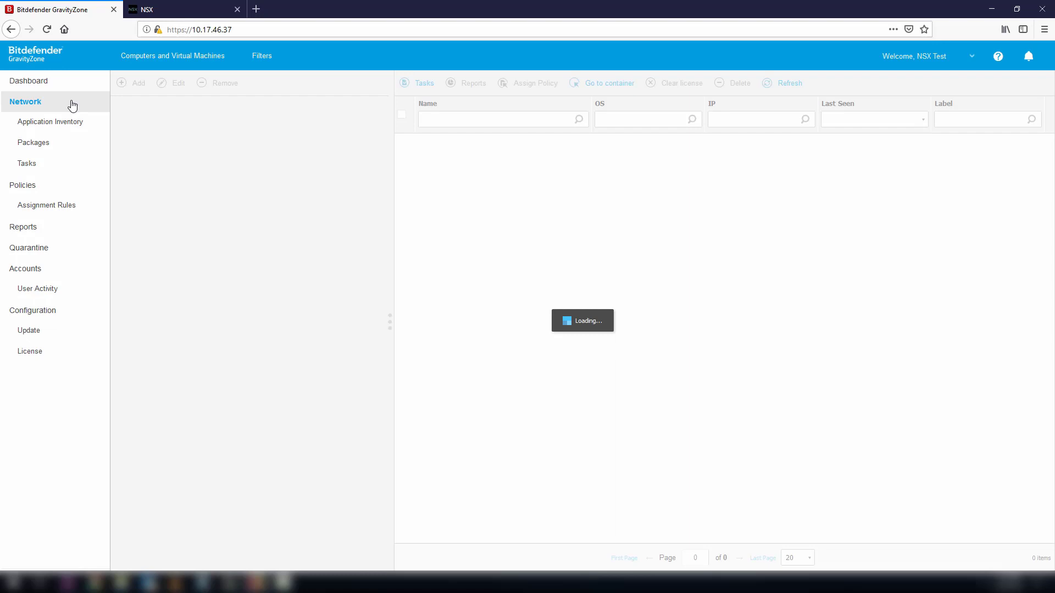
- Switch to the Virtual Machines view and expand VMware Inventory > vCenter > Datacenter > Cluster 1
{"action": "left_click", "coordinate": [193, 57]}
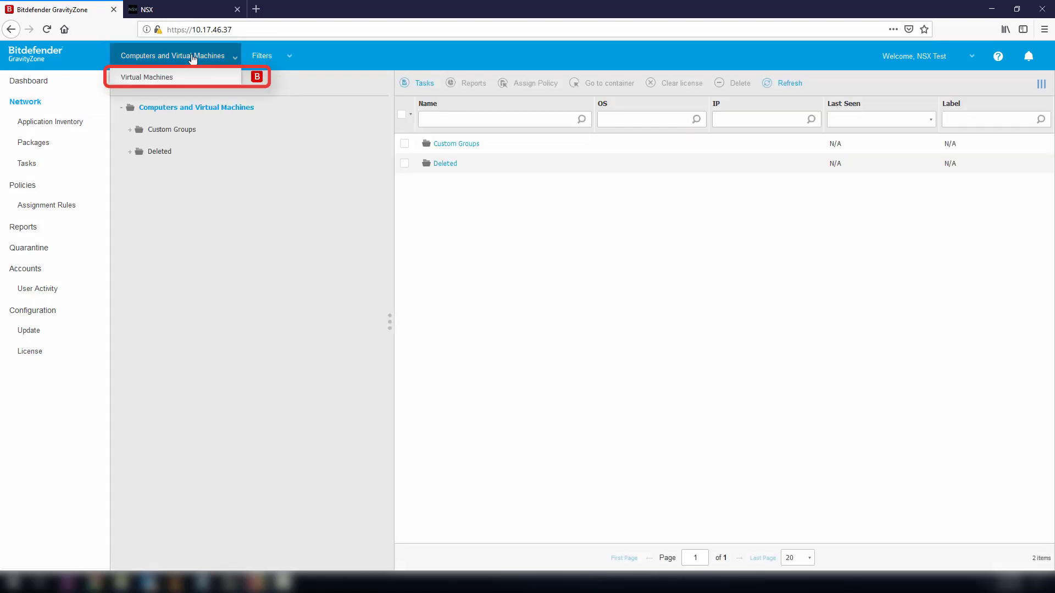
{"action": "left_click", "coordinate": [188, 76]}
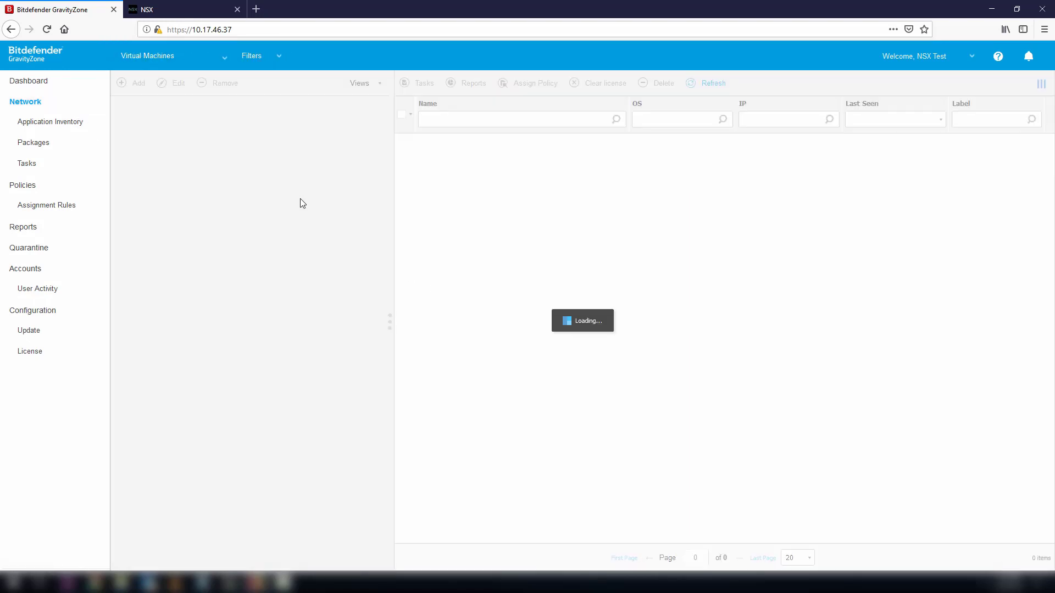
{"action": "left_click", "coordinate": [200, 130]}
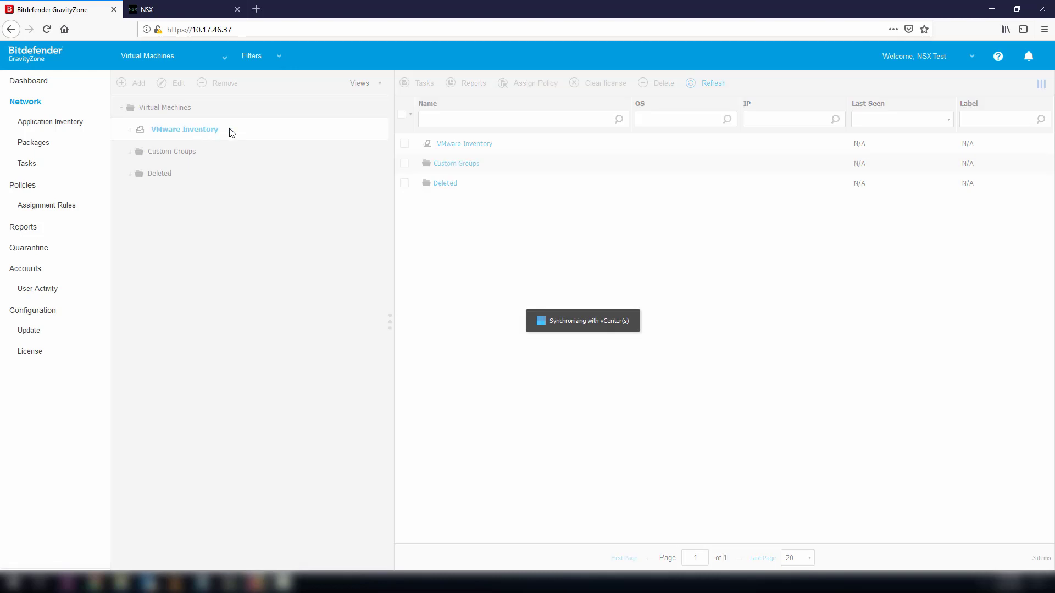
{"action": "left_click", "coordinate": [205, 154]}
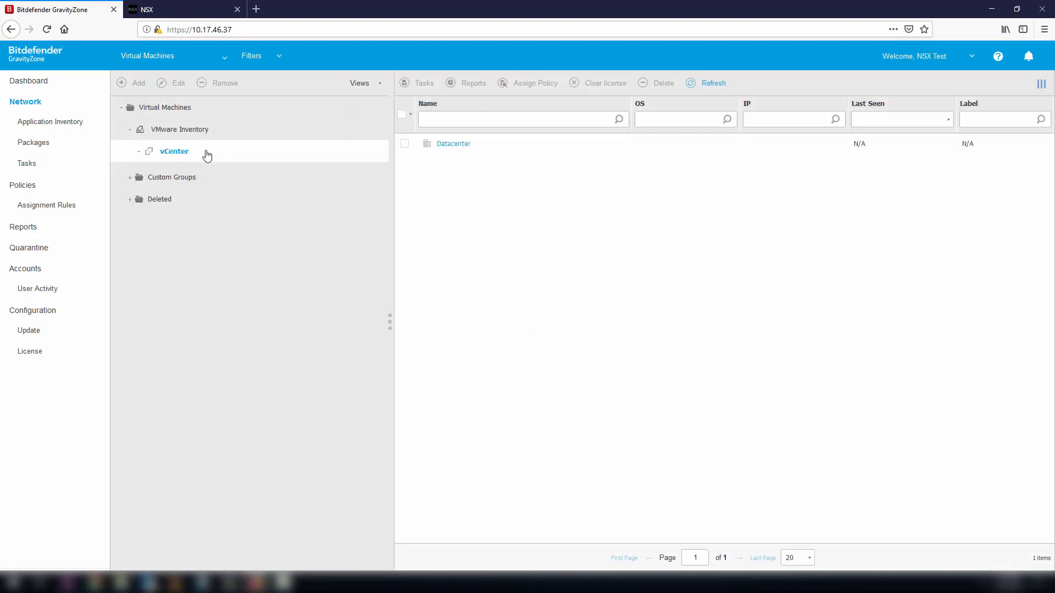
{"action": "left_click", "coordinate": [212, 172]}
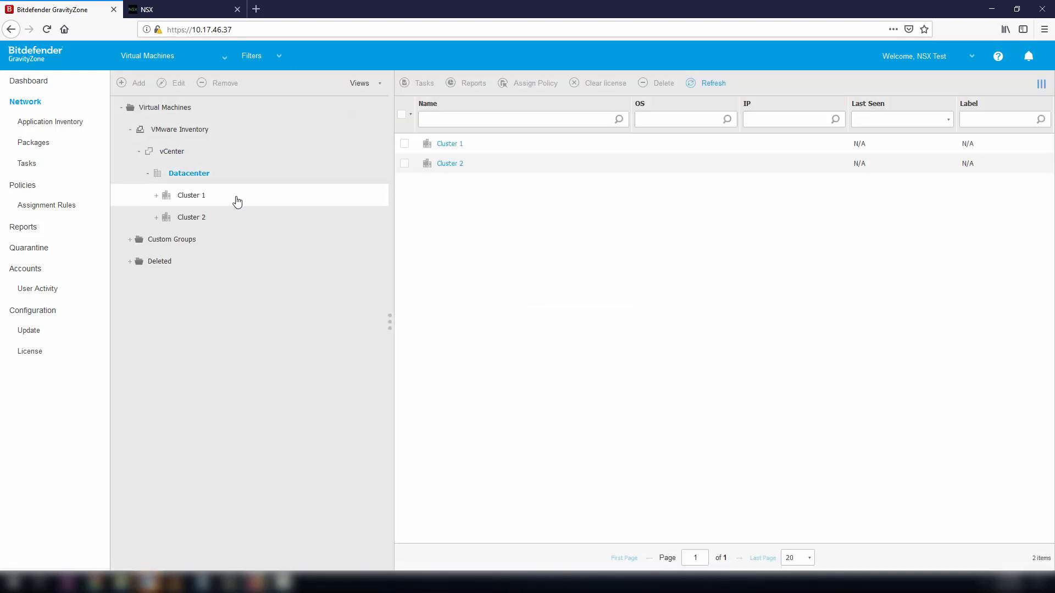
{"action": "left_click", "coordinate": [235, 197]}
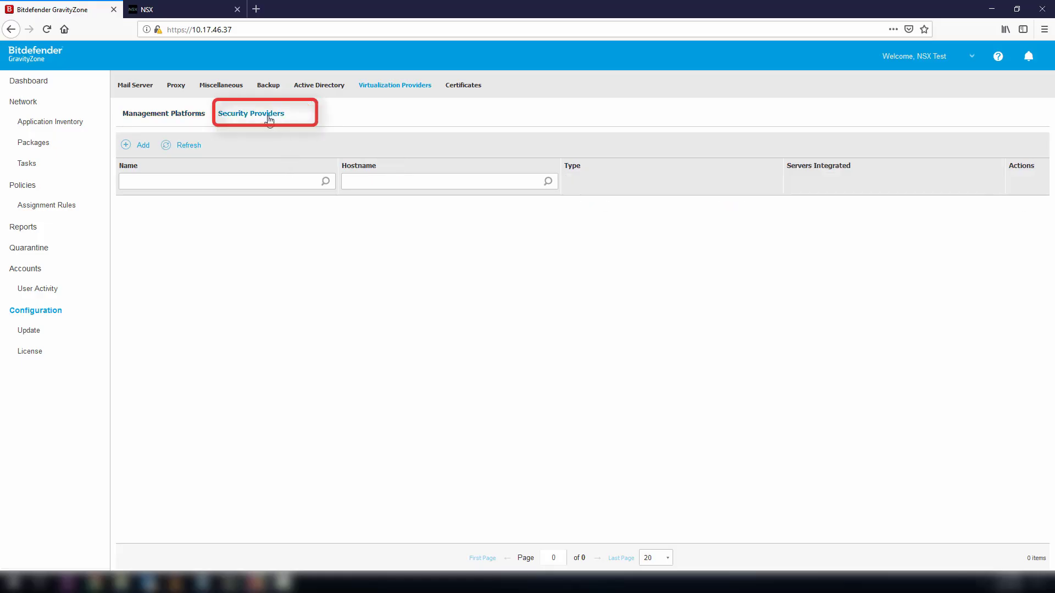
- Add the NSX-T provider at 10.17.42.111 with user admin and its password, and save
{"action": "left_click", "coordinate": [146, 150]}
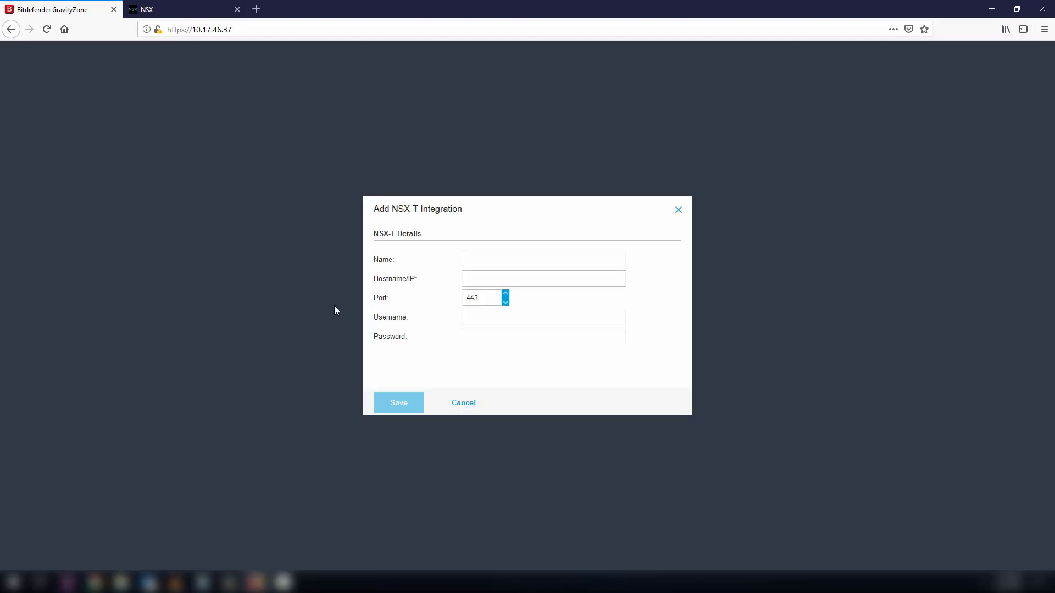
{"action": "left_click", "coordinate": [485, 258]}
{"action": "type", "text": "NSX-T"}
{"action": "left_click", "coordinate": [485, 278]}
{"action": "type", "text": "10.17.42.111"}
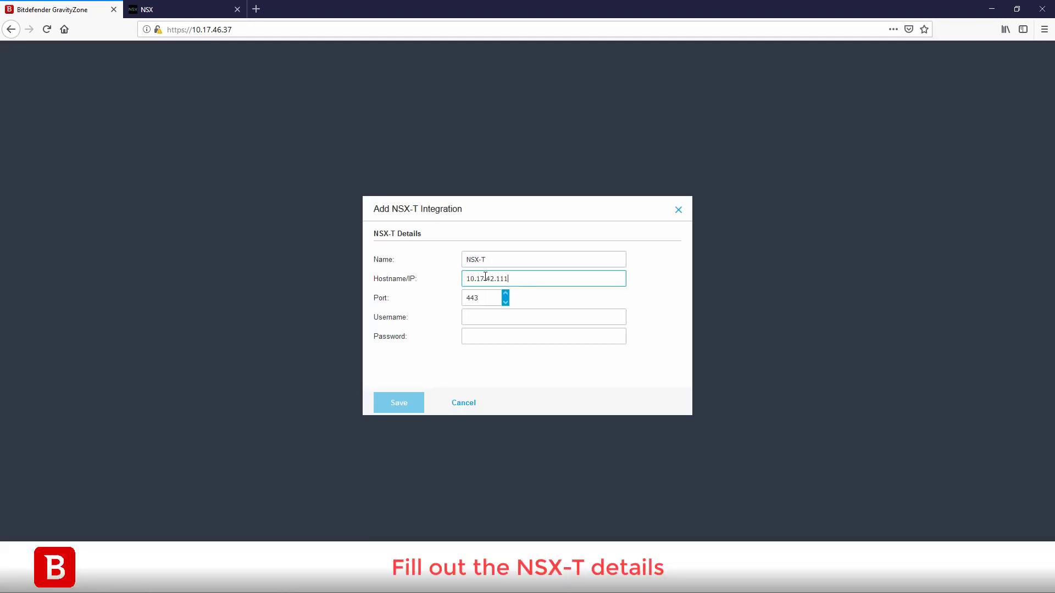
{"action": "left_click", "coordinate": [484, 317]}
{"action": "type", "text": "admin"}
{"action": "key", "text": "Tab"}
{"action": "type", "text": "****************"}
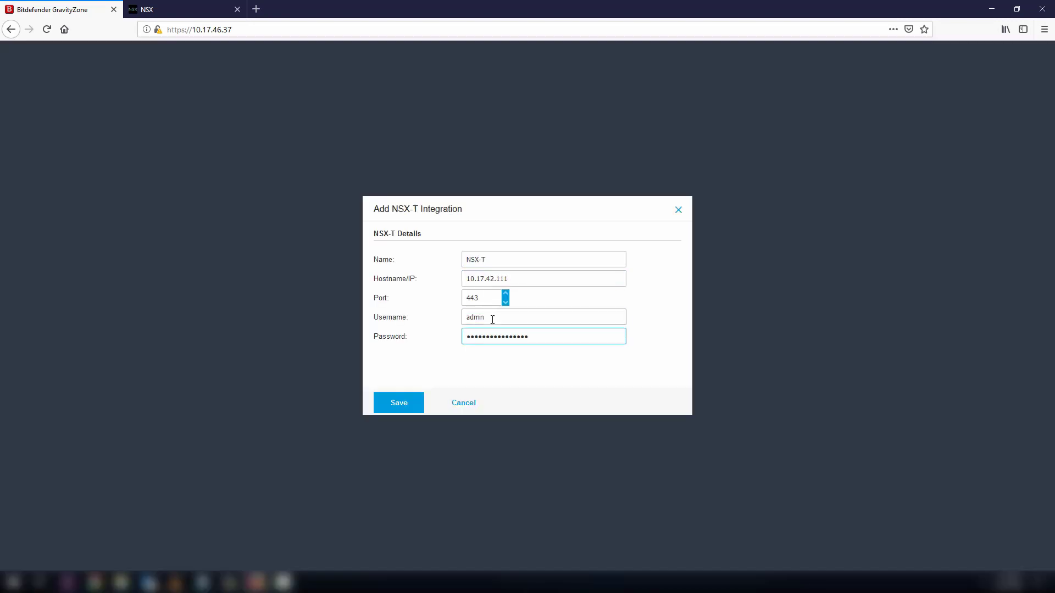
{"action": "left_click", "coordinate": [400, 405]}
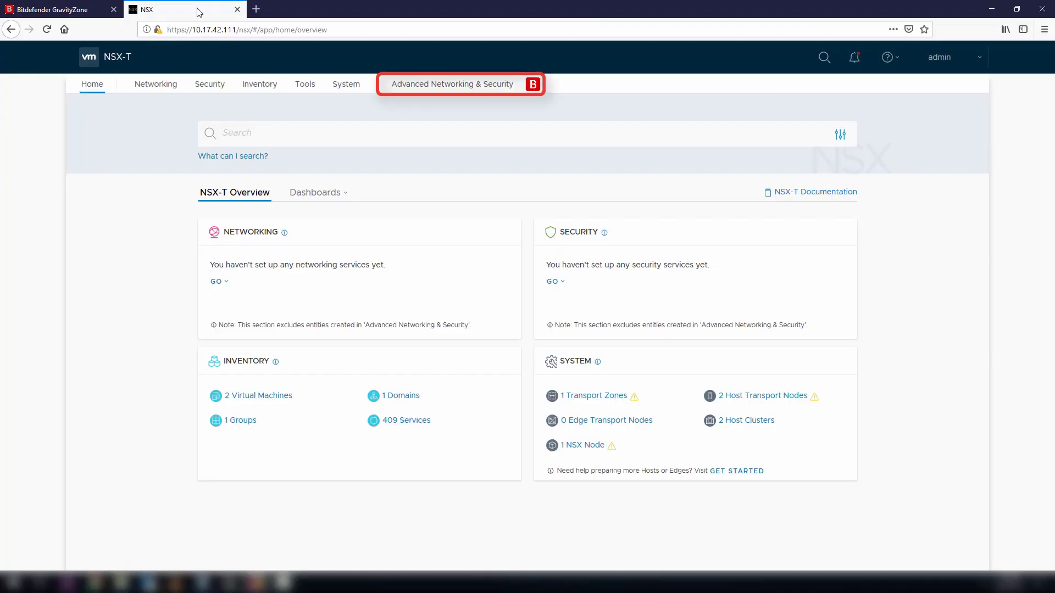
- Confirm Bitdefender GravityZone in the Partner Services Catalog, then go to the System overview
{"action": "left_click", "coordinate": [409, 88]}
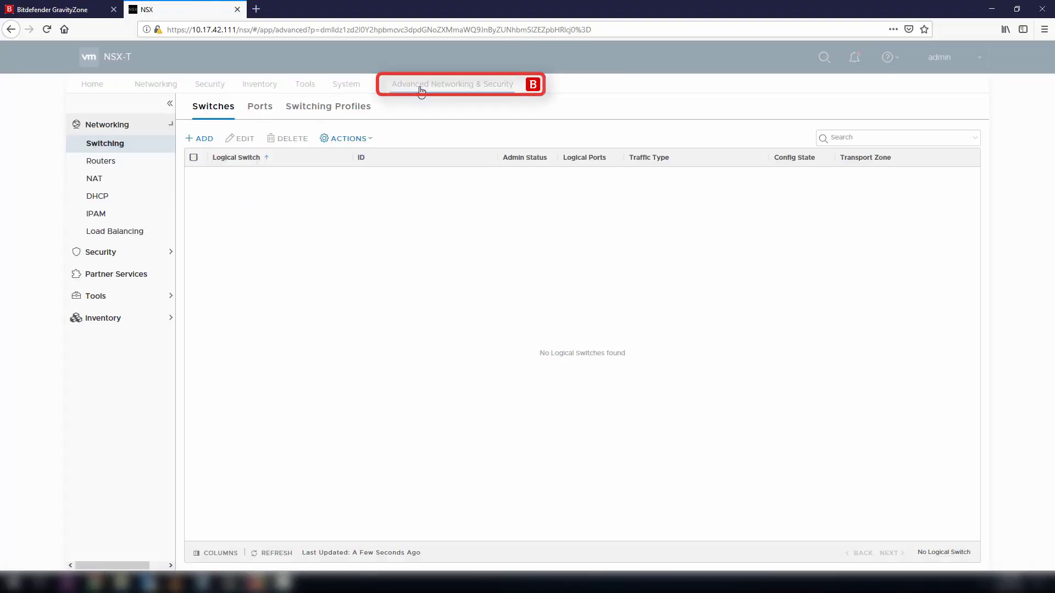
{"action": "left_click", "coordinate": [135, 274]}
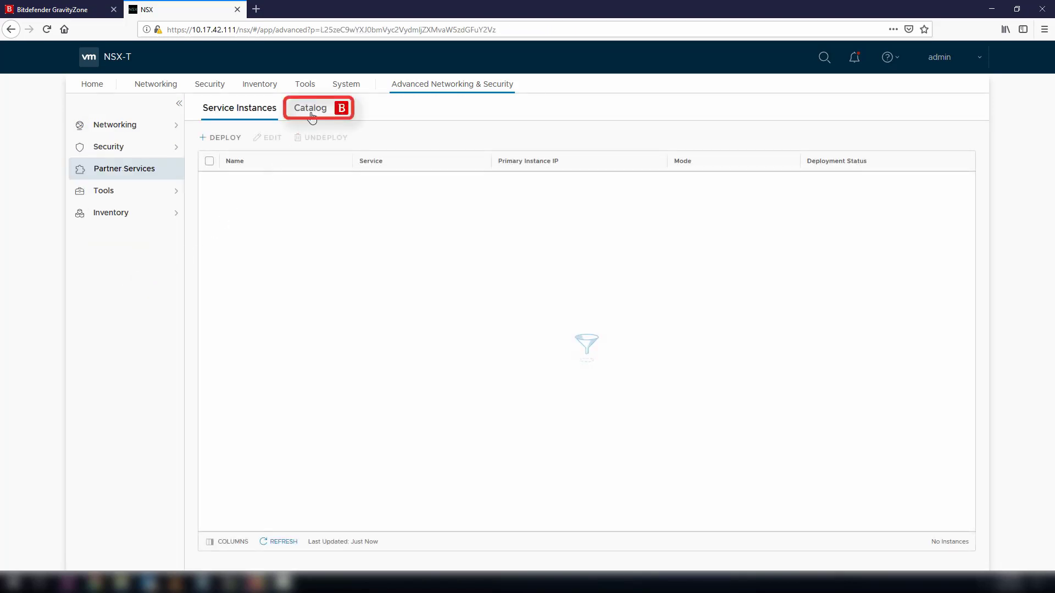
{"action": "left_click", "coordinate": [315, 112]}
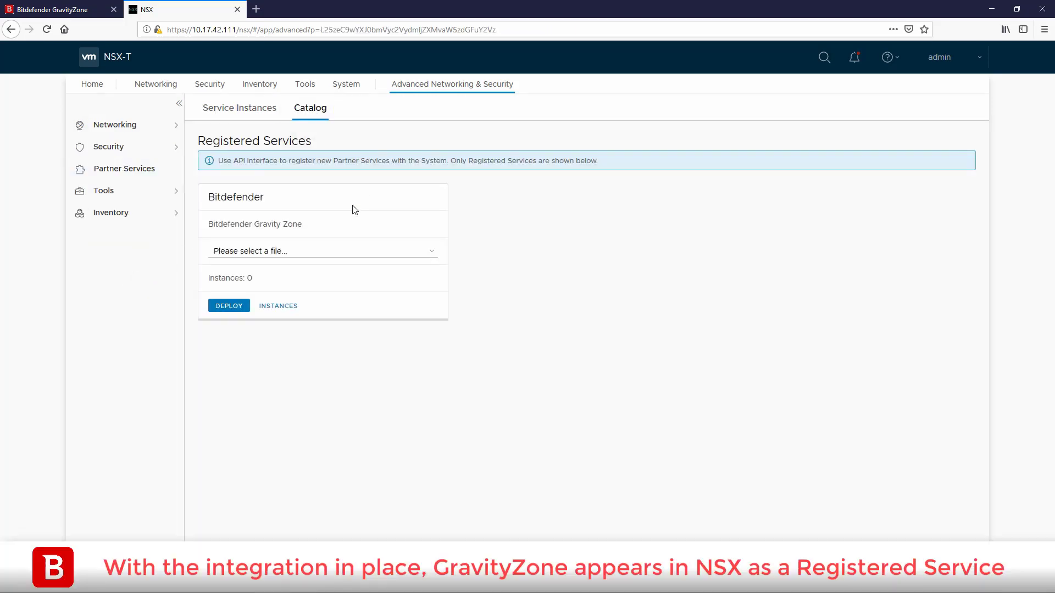
{"action": "left_click", "coordinate": [348, 85]}
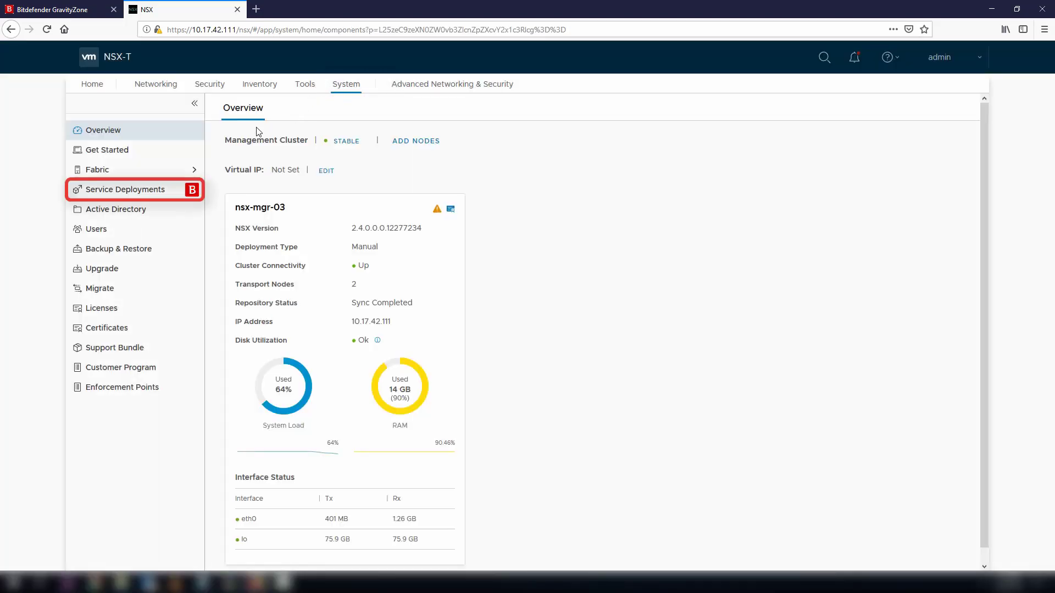
- Start a service deployment named SVA on Cluster 1 using VM Network for eth0
{"action": "left_click", "coordinate": [163, 190]}
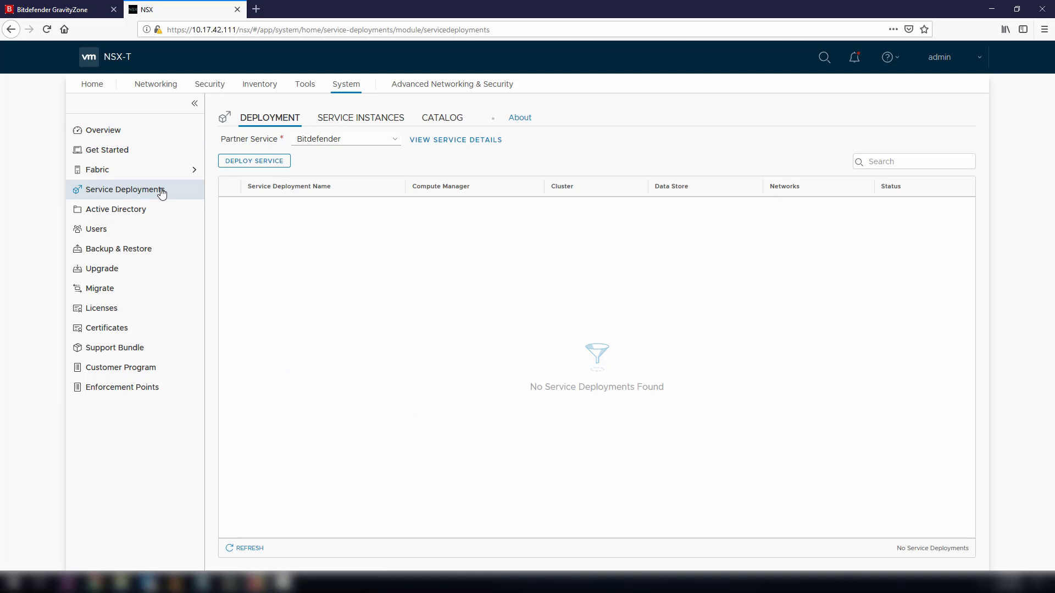
{"action": "left_click", "coordinate": [255, 160]}
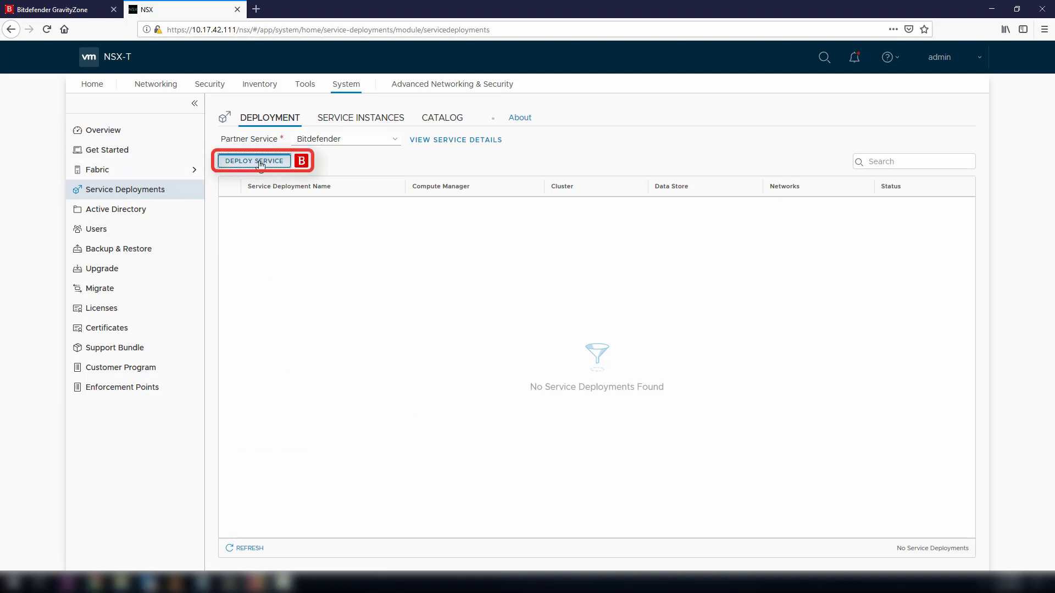
{"action": "left_click", "coordinate": [304, 208]}
{"action": "type", "text": "SVA"}
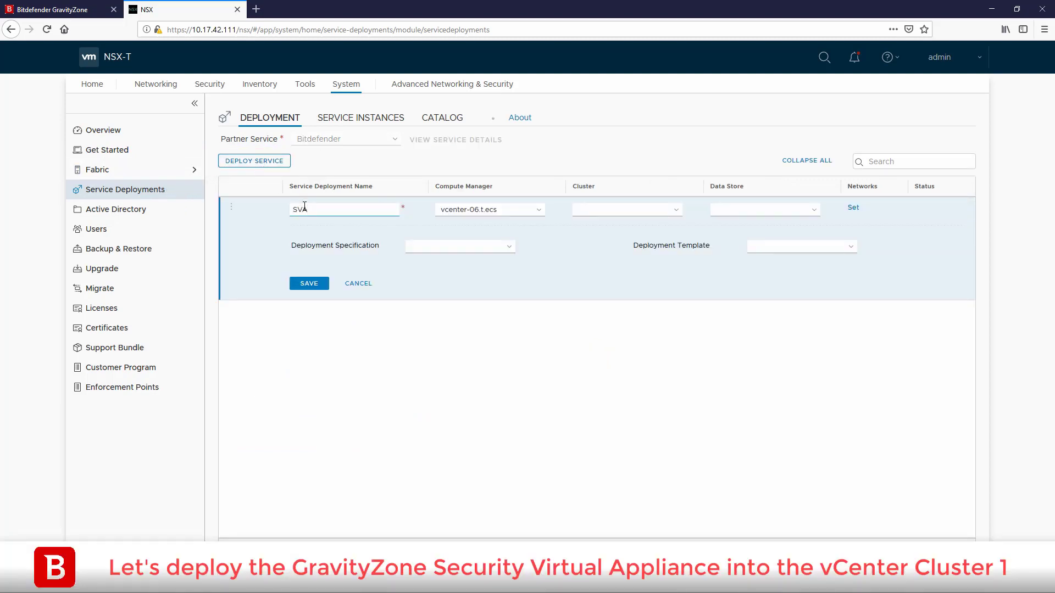
{"action": "left_click", "coordinate": [640, 212]}
{"action": "left_click", "coordinate": [636, 222]}
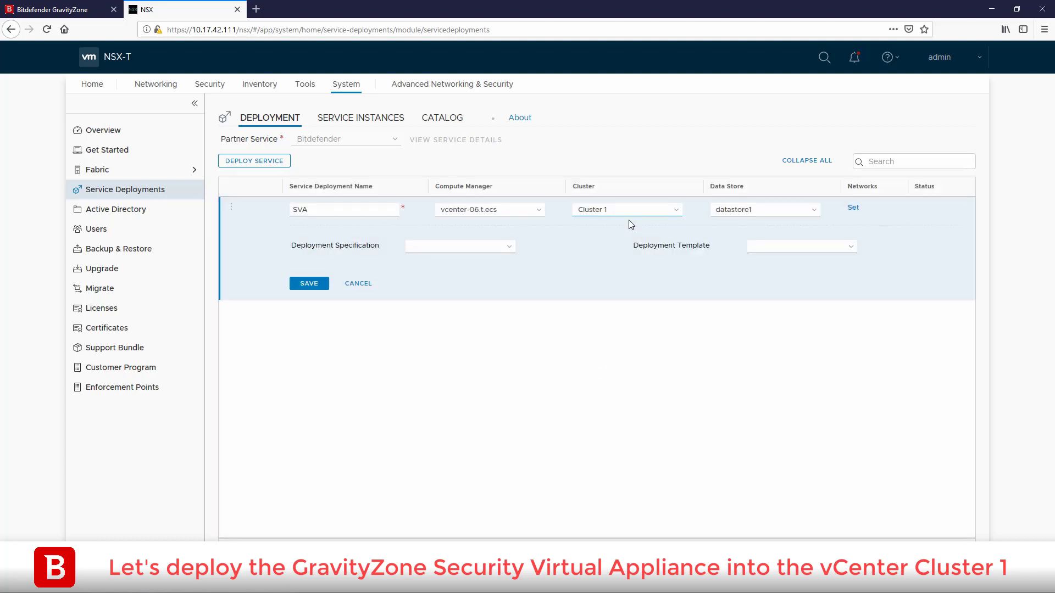
{"action": "left_click", "coordinate": [853, 208]}
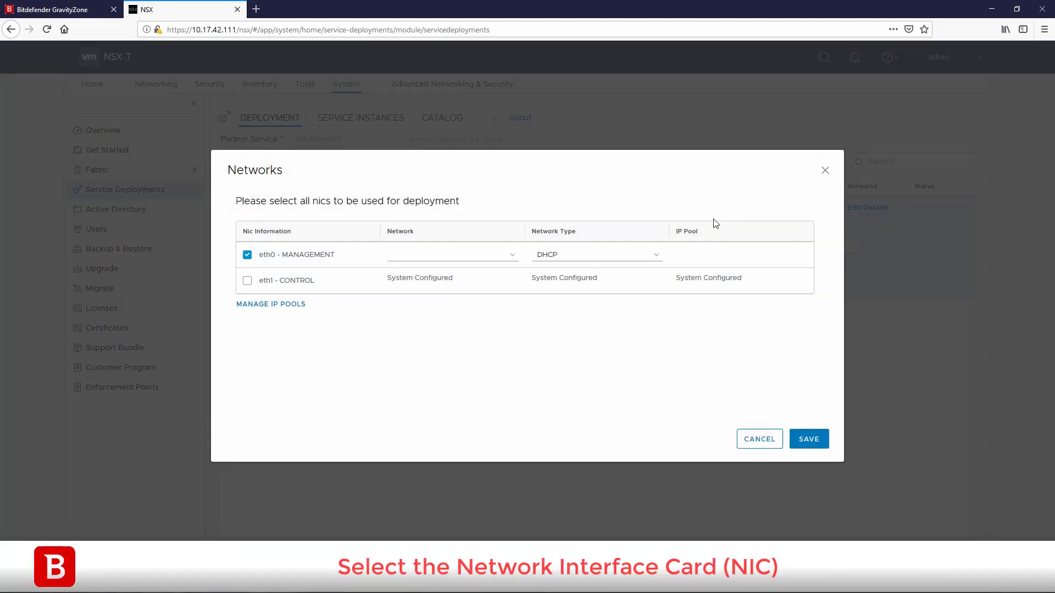
{"action": "left_click", "coordinate": [505, 255]}
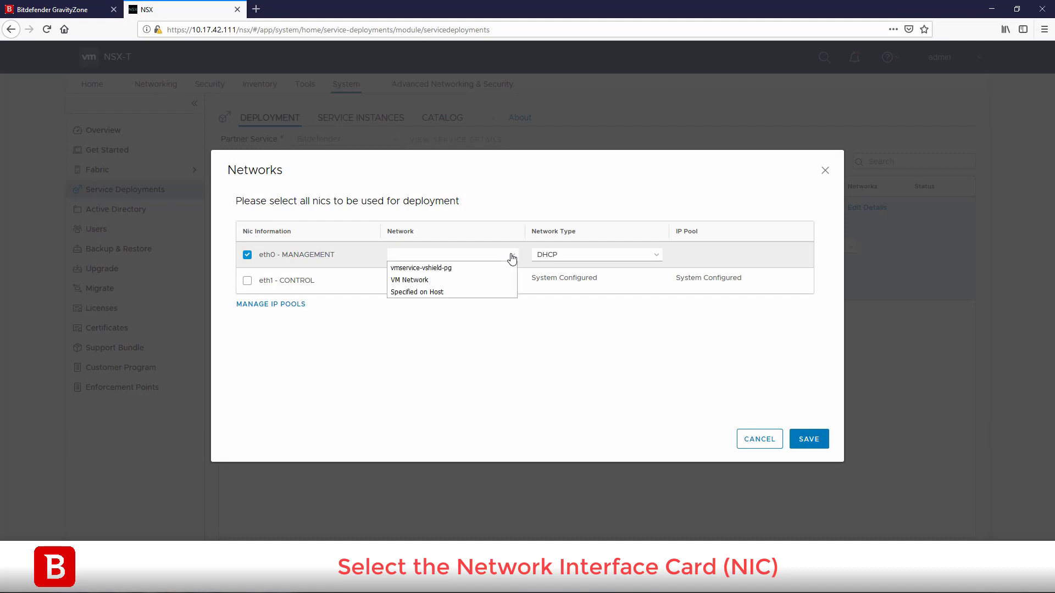
{"action": "left_click", "coordinate": [471, 280]}
{"action": "left_click", "coordinate": [800, 443]}
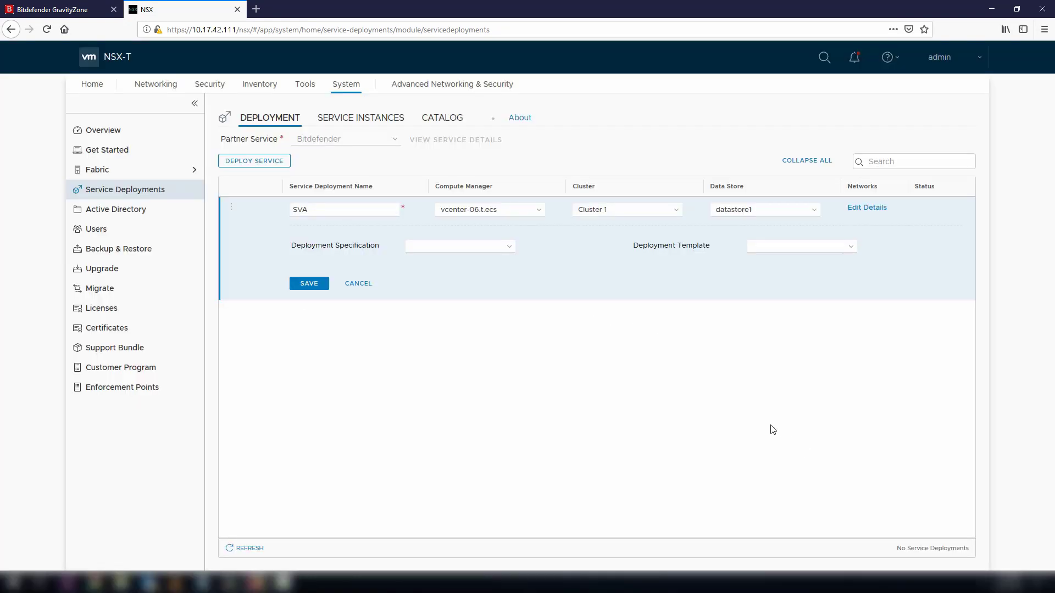
- Choose the Bitdefender SVA - Medium spec and Security Server OVF template, and save the deployment
{"action": "left_click", "coordinate": [501, 250]}
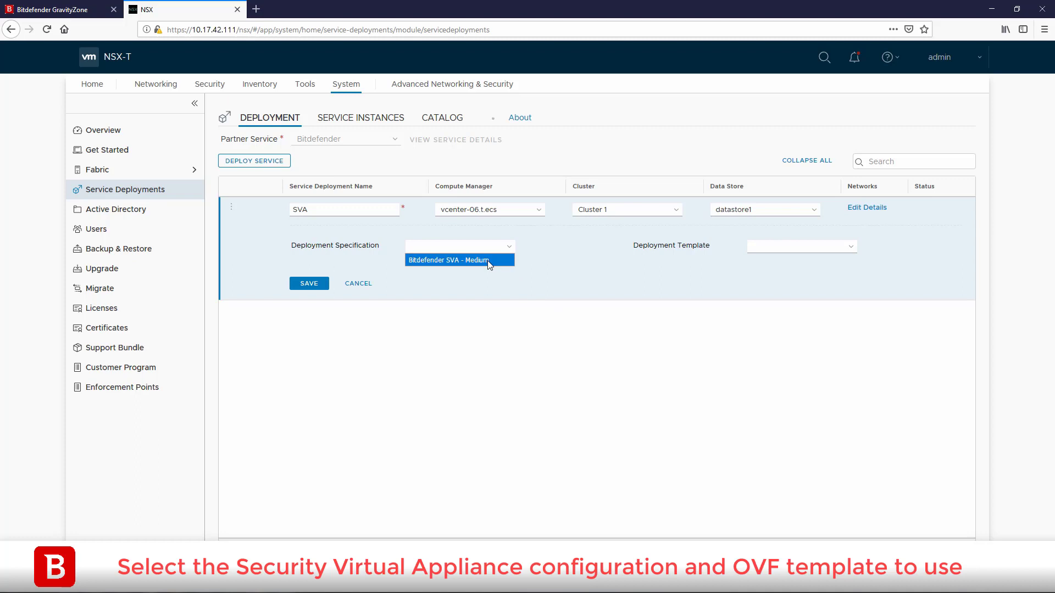
{"action": "left_click", "coordinate": [487, 261]}
{"action": "left_click", "coordinate": [813, 248]}
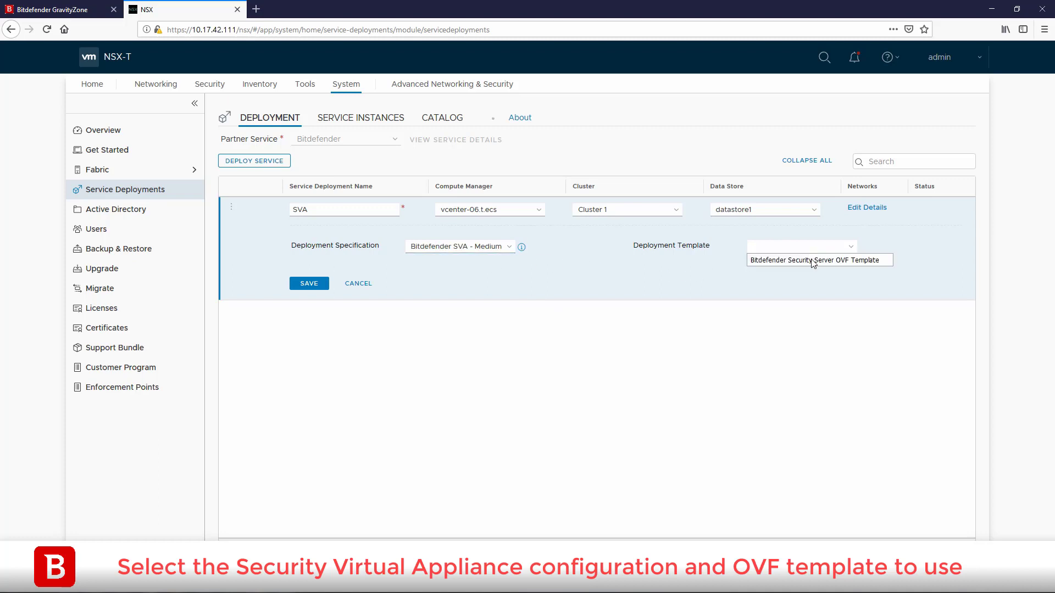
{"action": "left_click", "coordinate": [807, 261]}
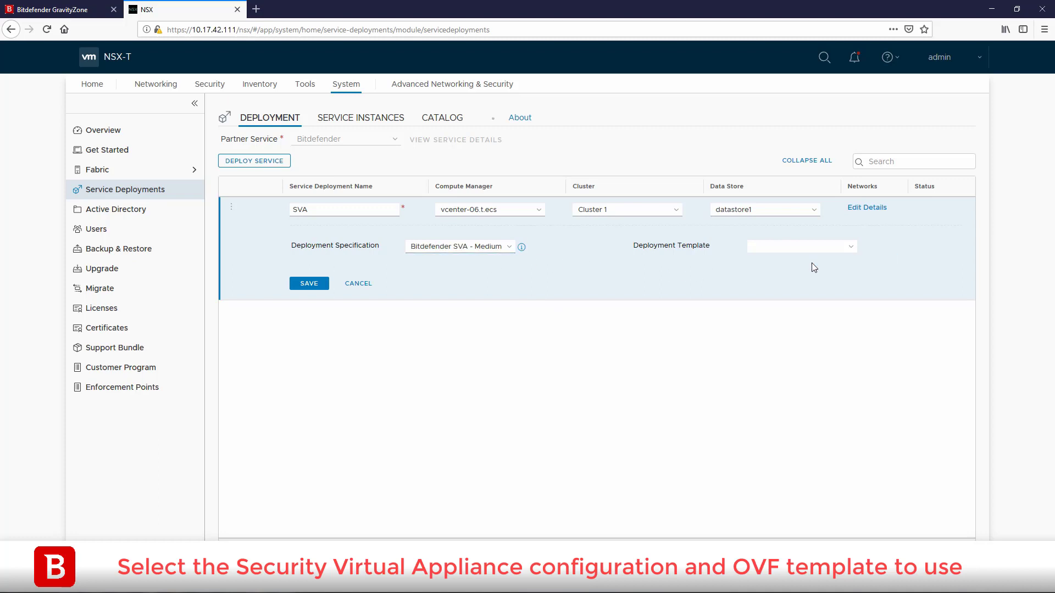
{"action": "left_click", "coordinate": [317, 296]}
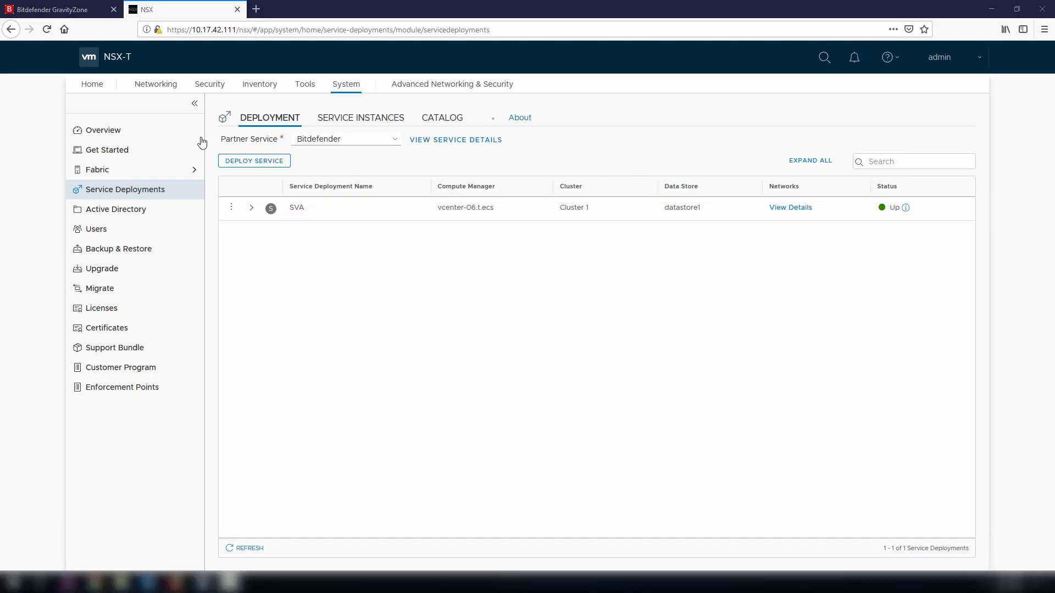
{"action": "left_click", "coordinate": [77, 8]}
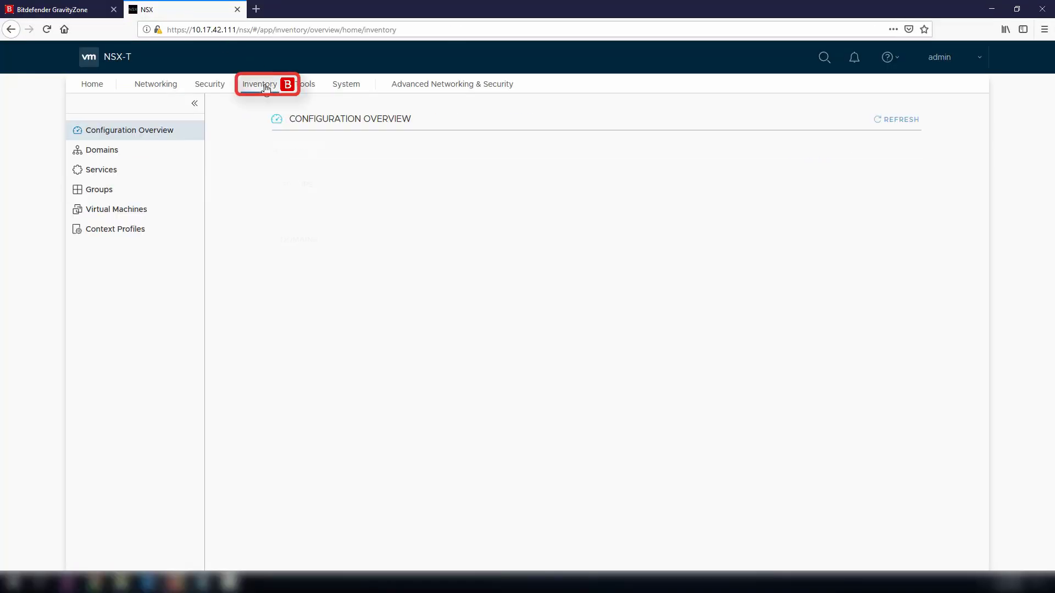
- Create a new inventory group named SG1 with description Protected
{"action": "left_click", "coordinate": [130, 192]}
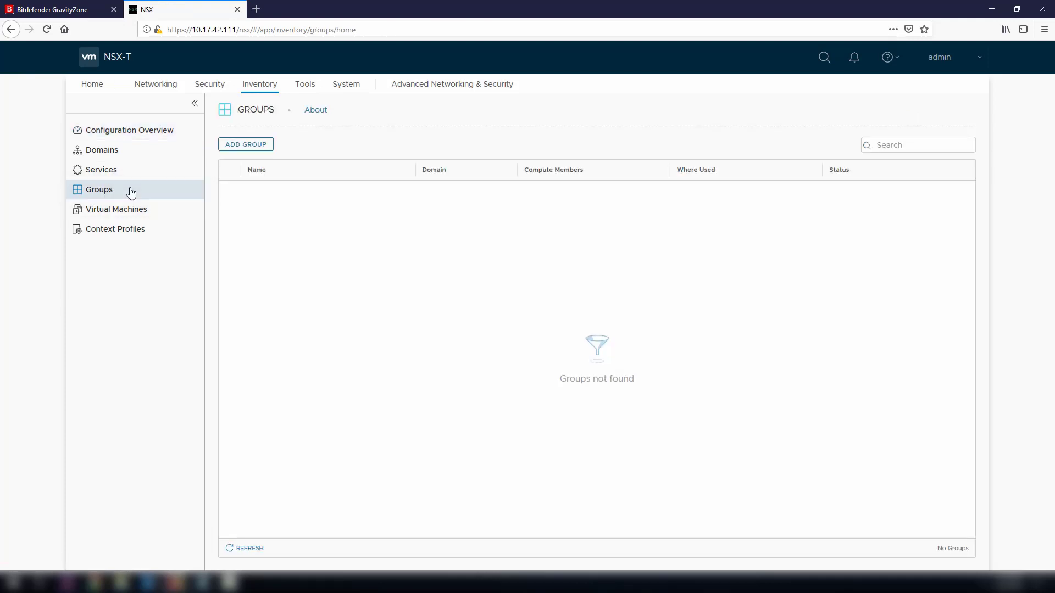
{"action": "left_click", "coordinate": [255, 146]}
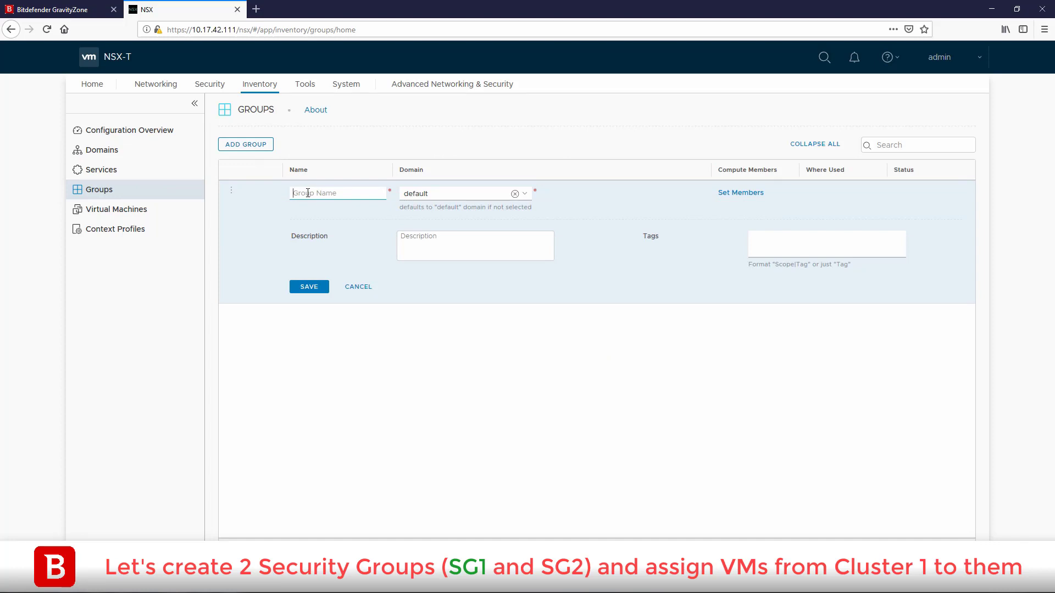
{"action": "type", "text": "SG"}
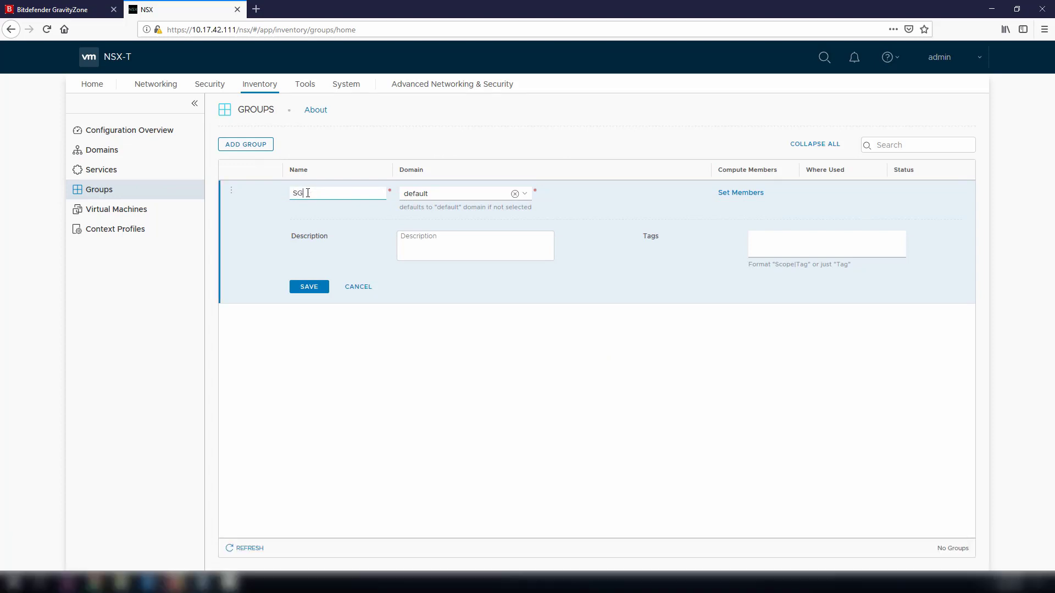
{"action": "type", "text": "1"}
{"action": "left_click", "coordinate": [436, 242]}
{"action": "type", "text": "Protected"}
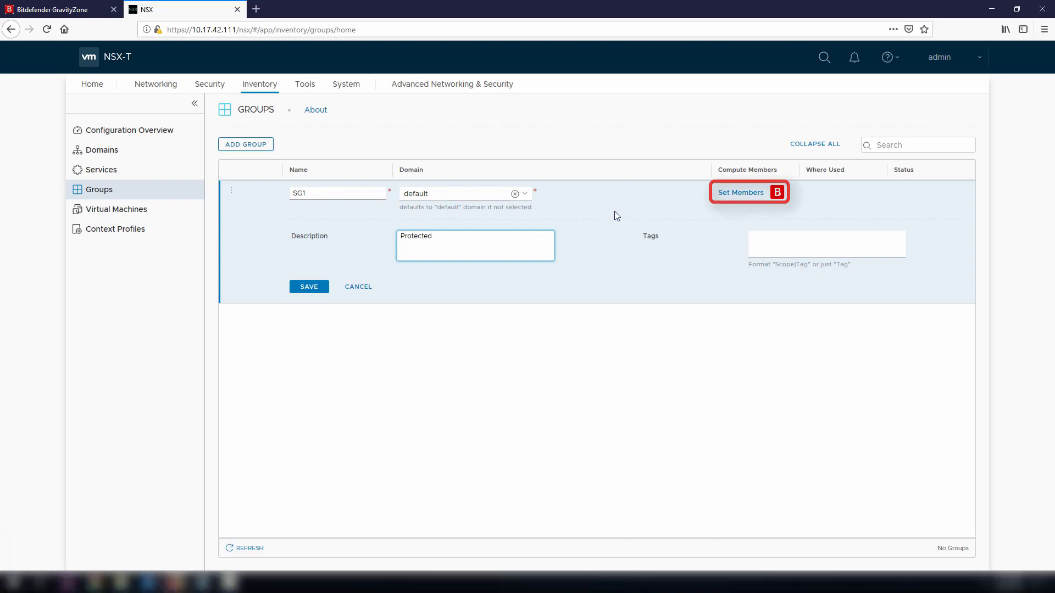
- Add VM NSX-test-01 as SG1's member, save the group, and view its members
{"action": "left_click", "coordinate": [742, 193]}
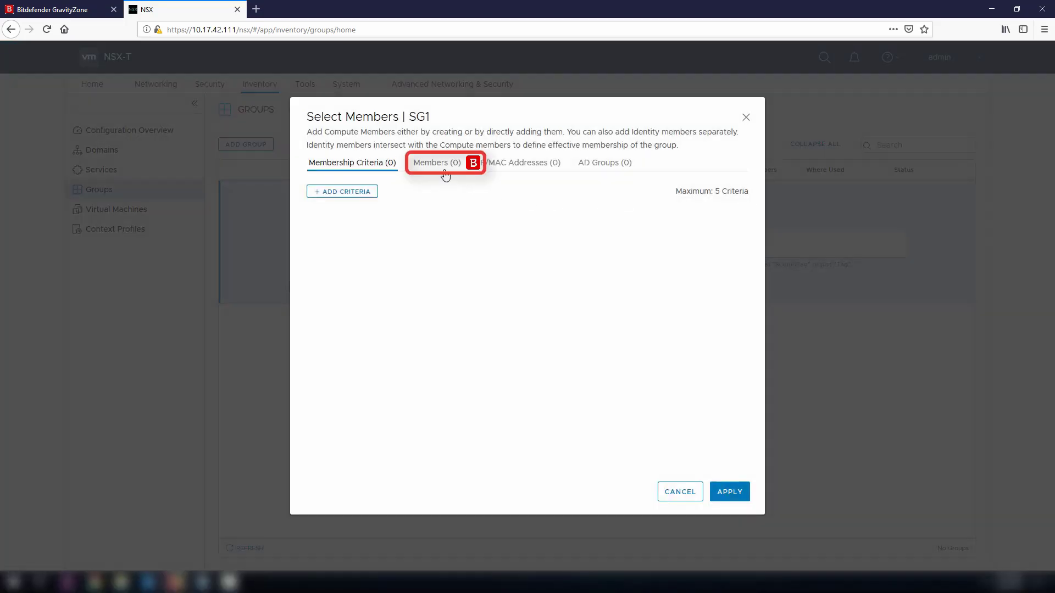
{"action": "left_click", "coordinate": [444, 165]}
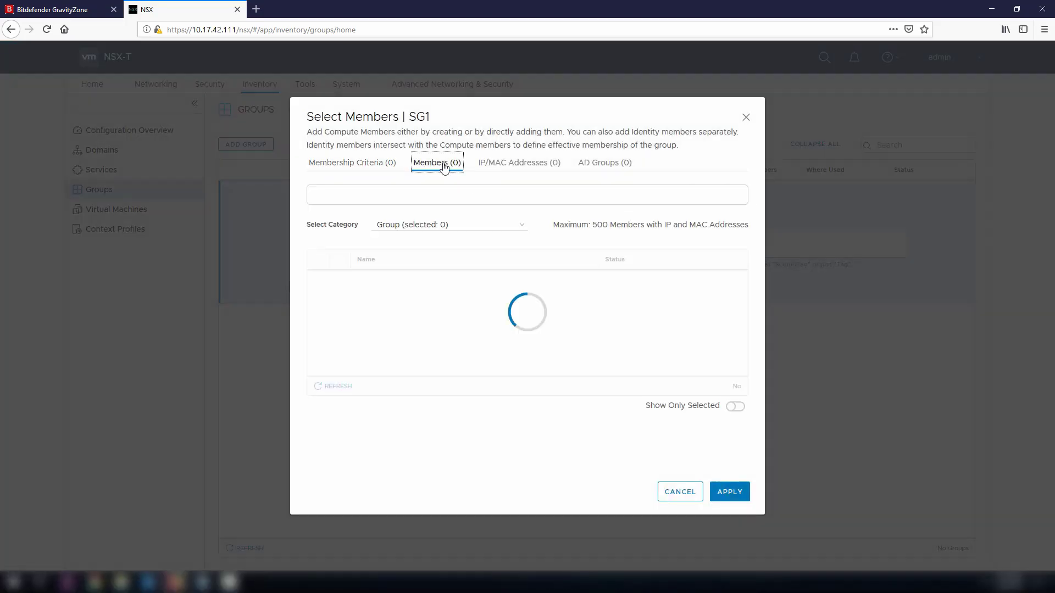
{"action": "left_click", "coordinate": [522, 228]}
{"action": "left_click", "coordinate": [455, 287]}
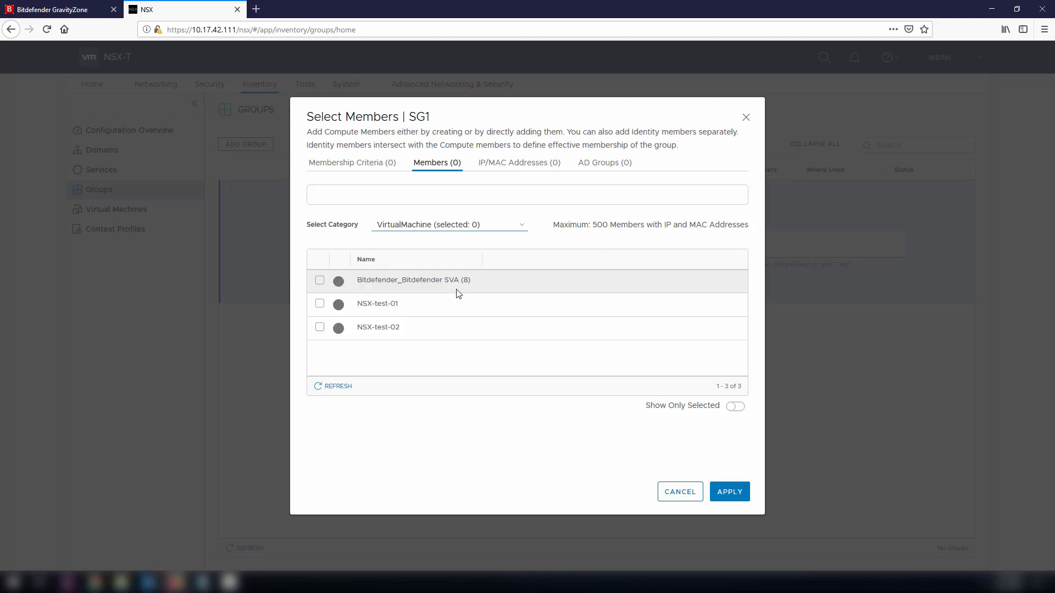
{"action": "left_click", "coordinate": [321, 303]}
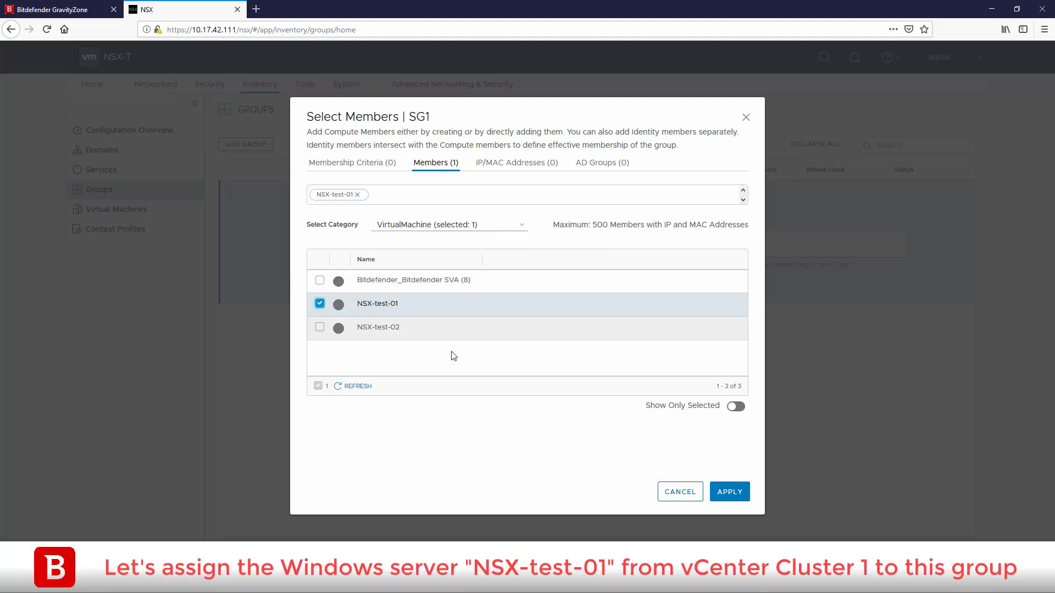
{"action": "left_click", "coordinate": [730, 493]}
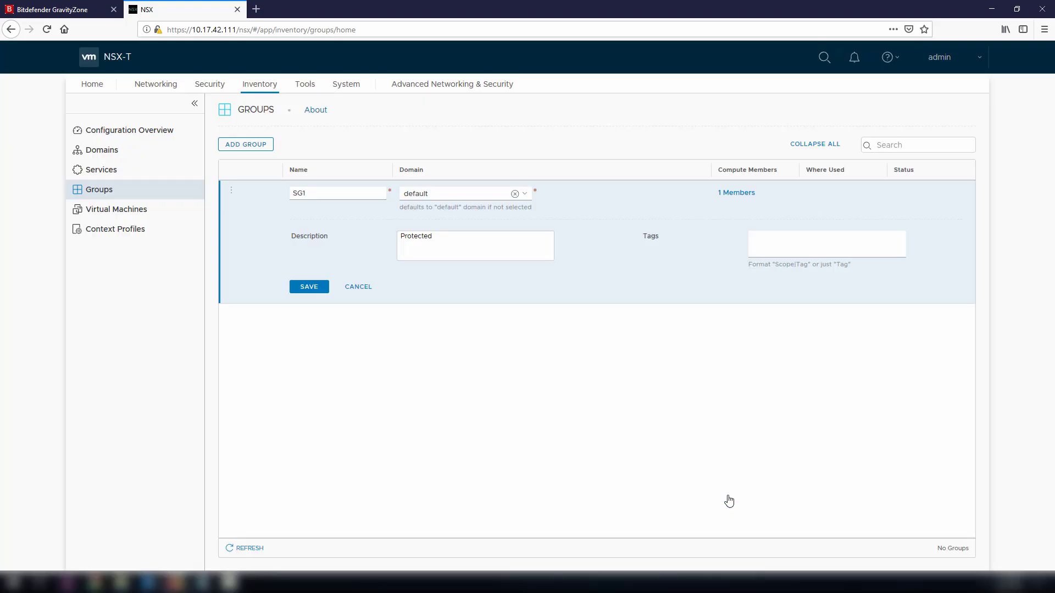
{"action": "left_click", "coordinate": [312, 291]}
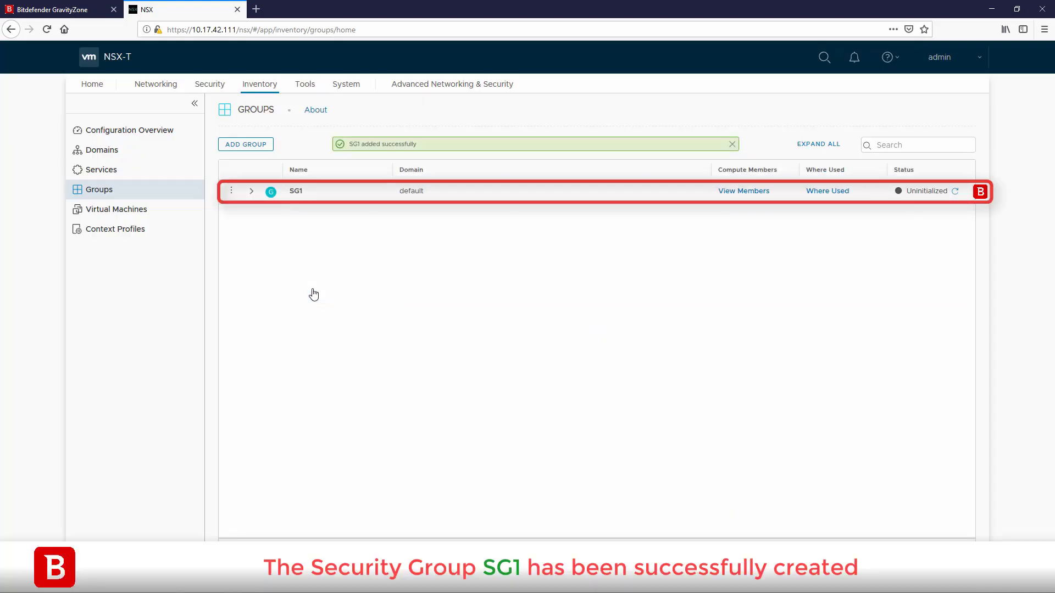
{"action": "left_click", "coordinate": [742, 192]}
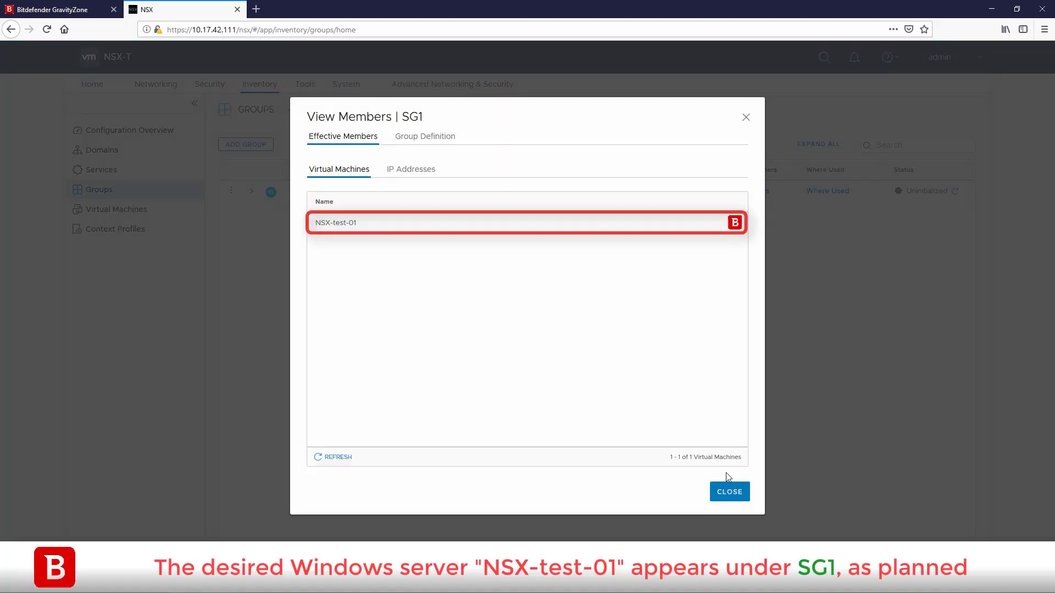
- Start a new group SG2 with description Unprotected
{"action": "left_click", "coordinate": [726, 493]}
{"action": "left_click", "coordinate": [247, 144]}
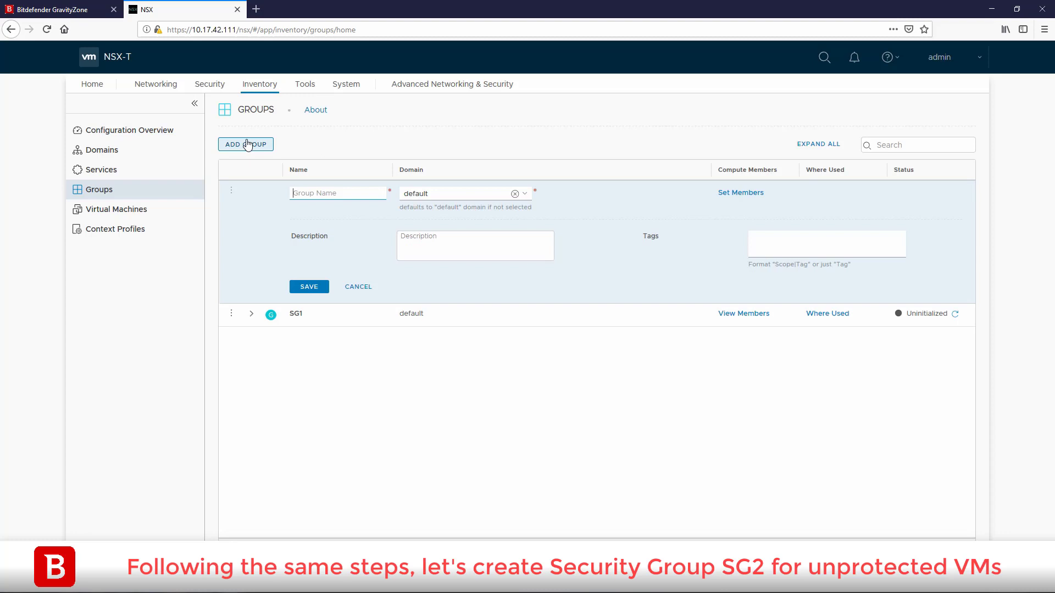
{"action": "type", "text": "SG2"}
{"action": "left_click", "coordinate": [463, 245]}
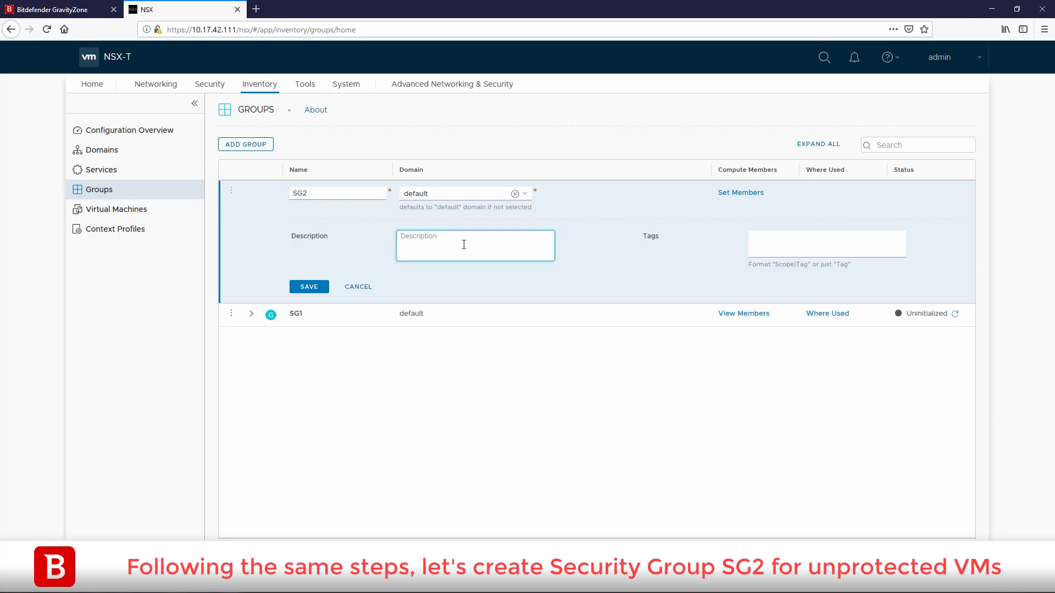
{"action": "type", "text": "Unprotected"}
- Add VM NSX-test-02 as SG2's only member and save the group
{"action": "left_click", "coordinate": [736, 193]}
{"action": "left_click", "coordinate": [437, 164]}
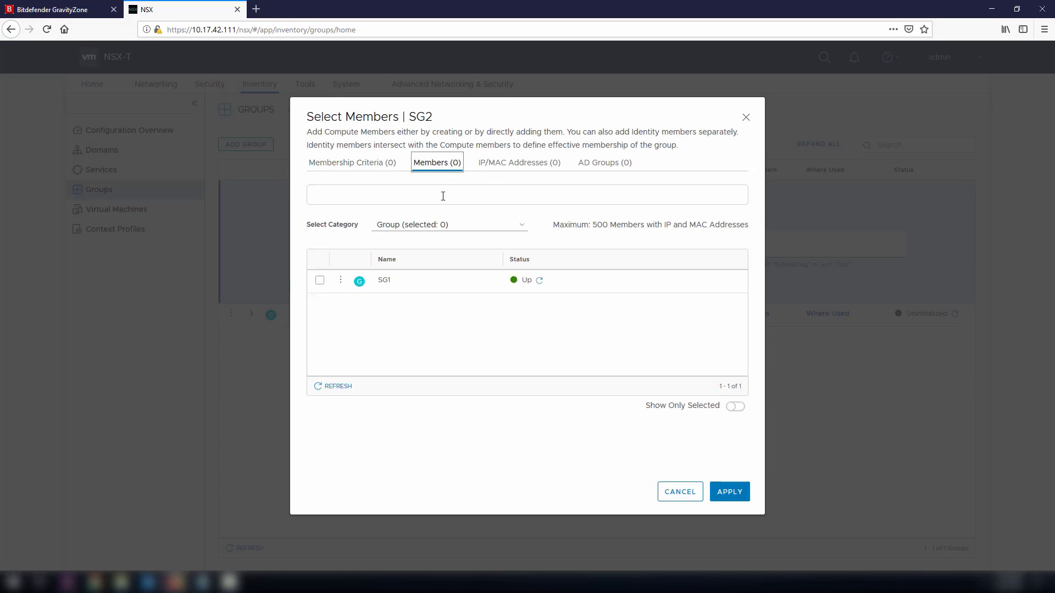
{"action": "left_click", "coordinate": [521, 227]}
{"action": "left_click", "coordinate": [467, 285]}
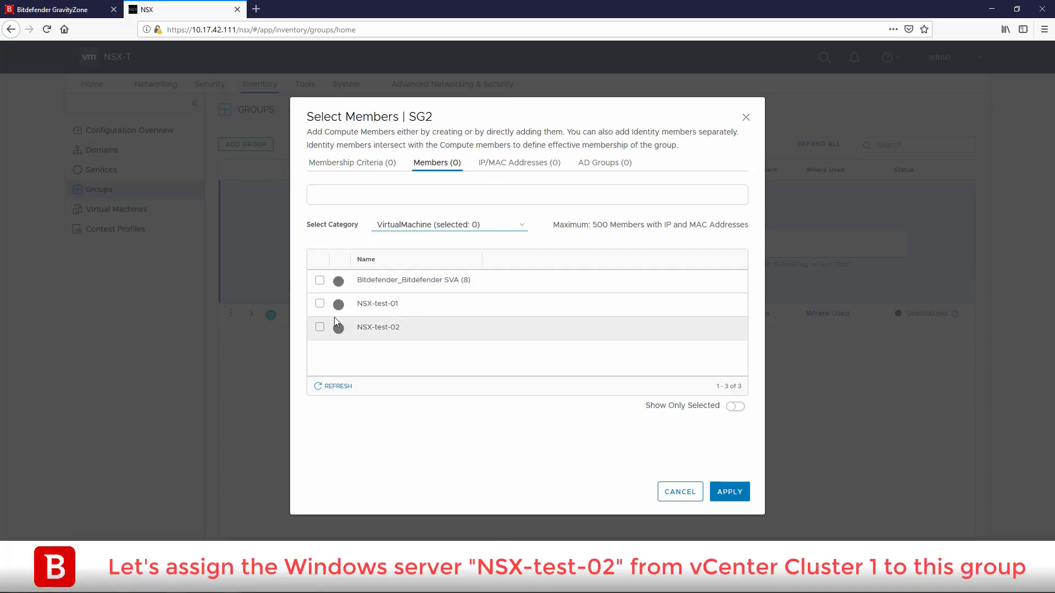
{"action": "left_click", "coordinate": [320, 327]}
{"action": "left_click", "coordinate": [736, 492]}
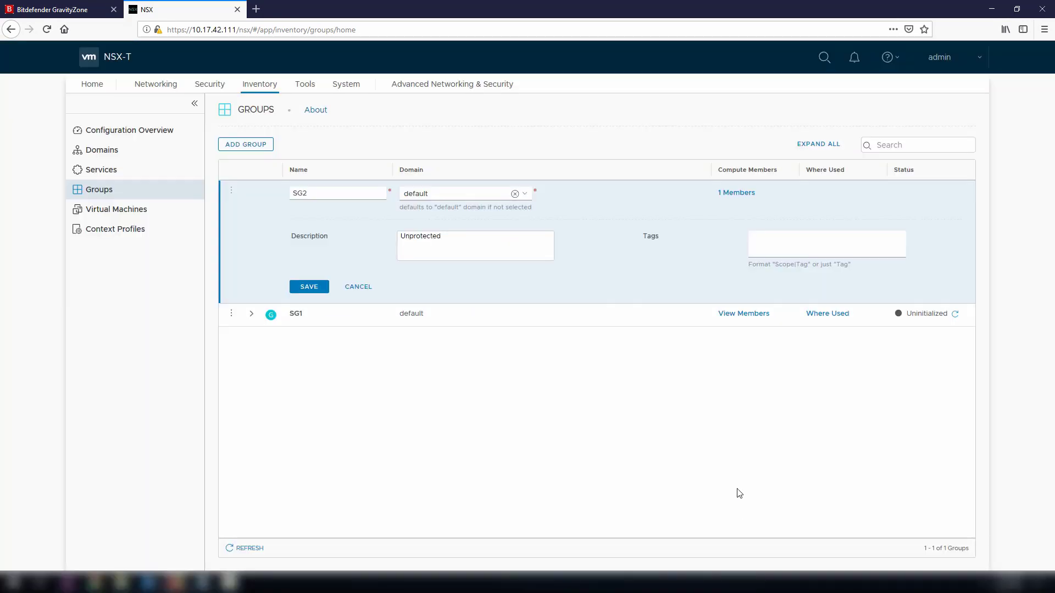
{"action": "left_click", "coordinate": [311, 287]}
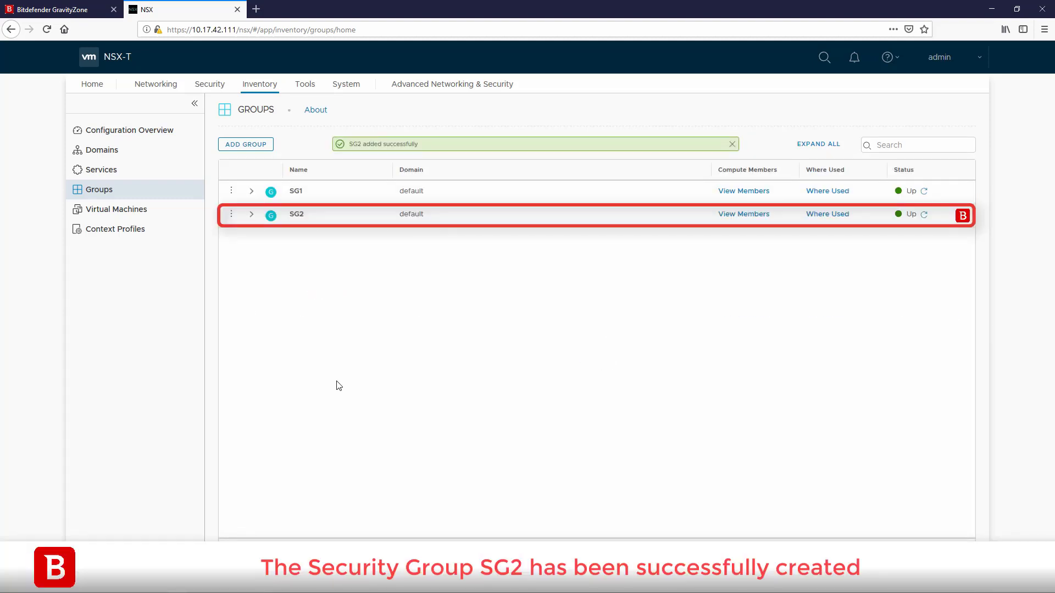
- Define the Quarantine group with a membership rule matching tags that contain ANTI_VIRUS
{"action": "left_click", "coordinate": [247, 146]}
{"action": "type", "text": "Quarantine"}
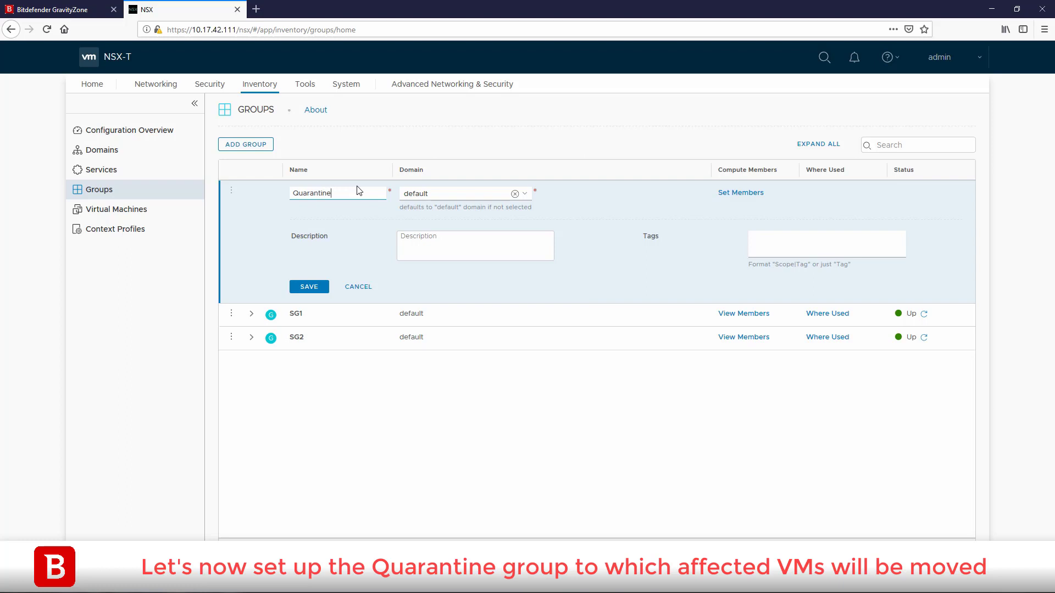
{"action": "left_click", "coordinate": [740, 193]}
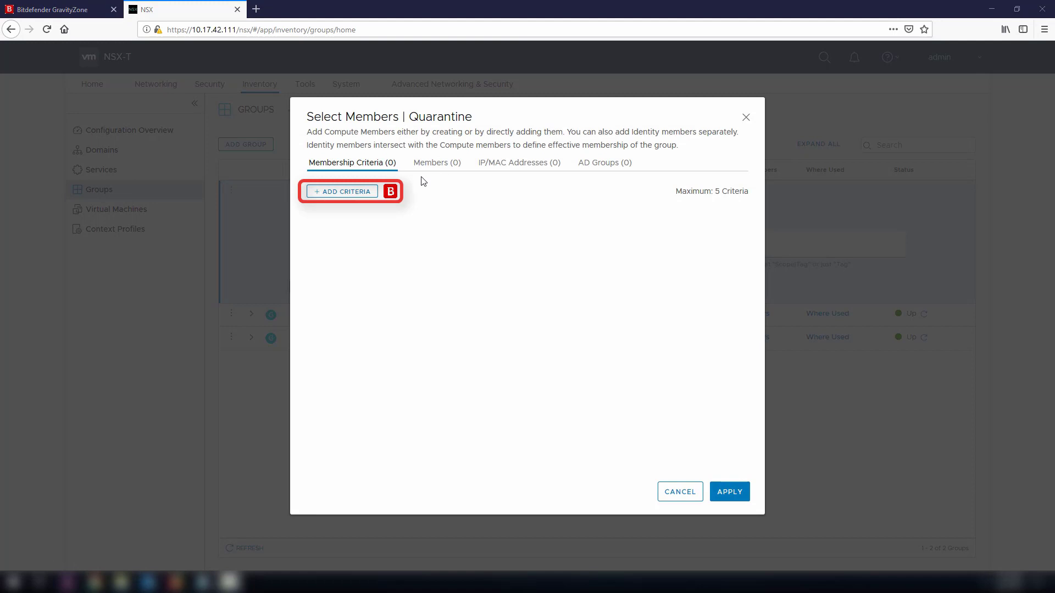
{"action": "left_click", "coordinate": [360, 193]}
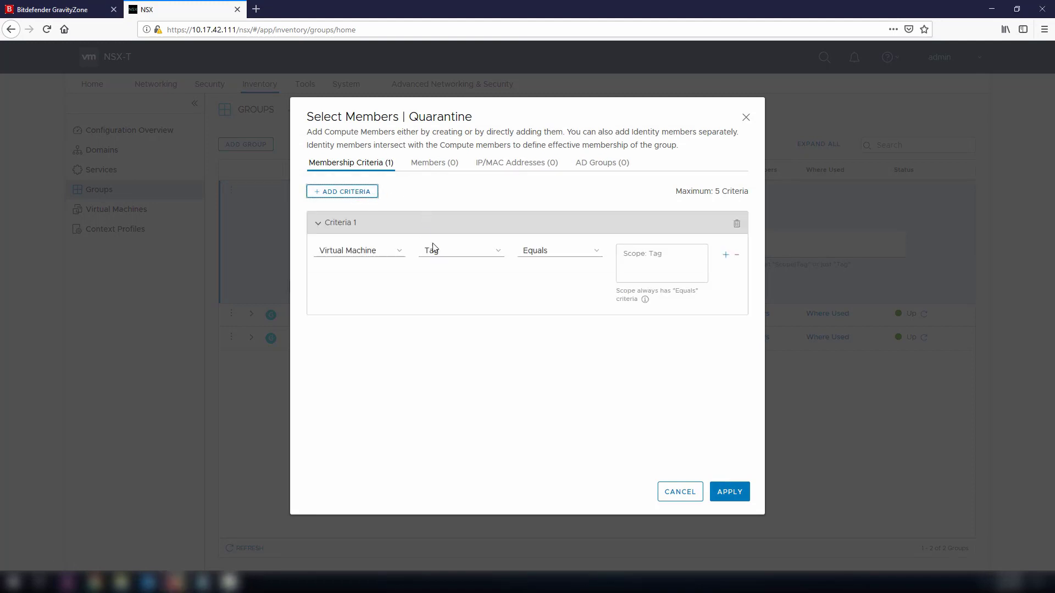
{"action": "left_click", "coordinate": [597, 252]}
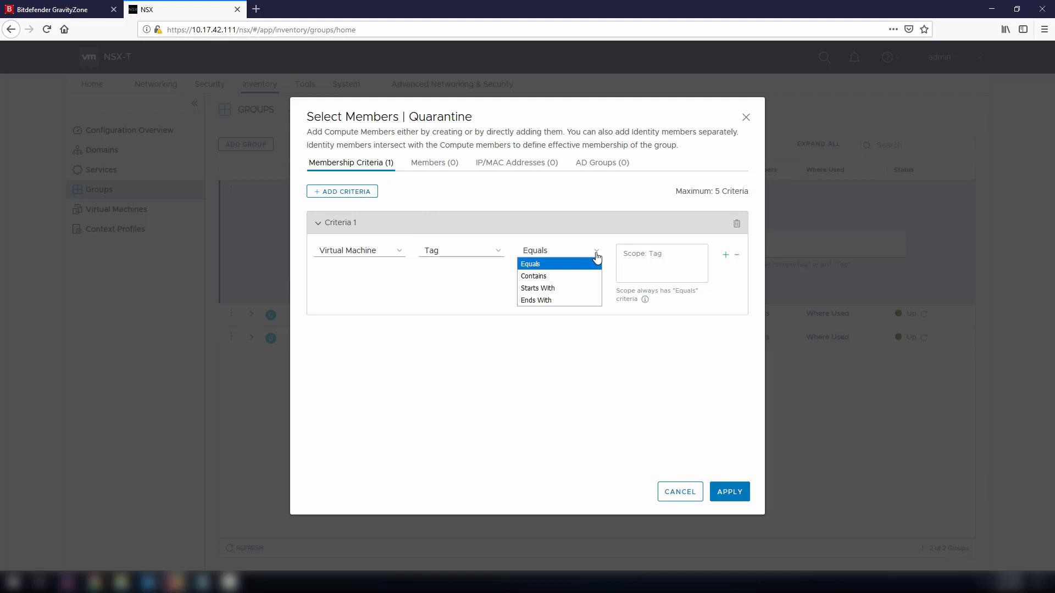
{"action": "left_click", "coordinate": [569, 276]}
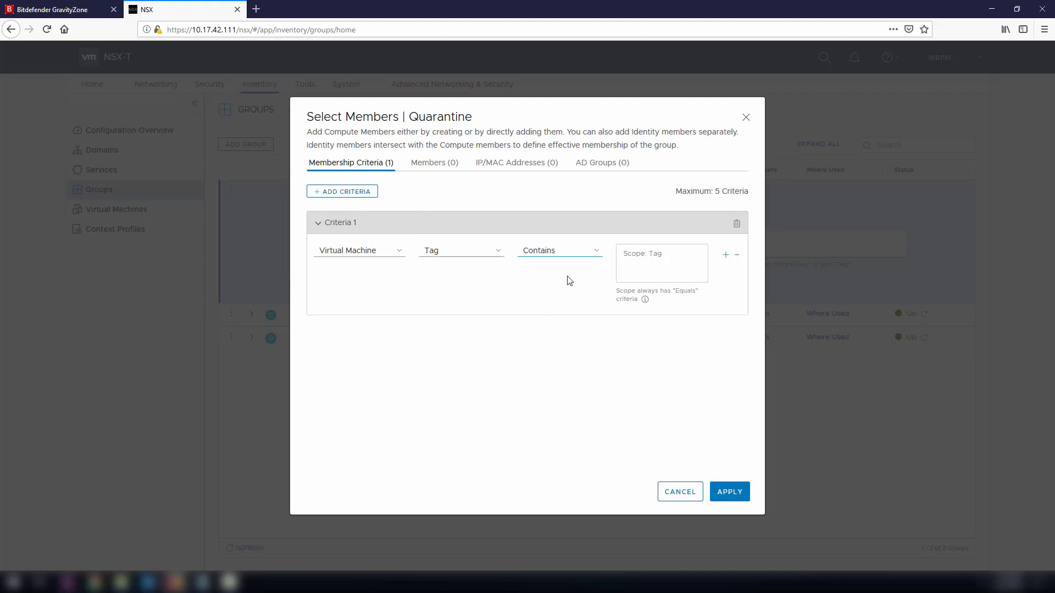
{"action": "left_click", "coordinate": [667, 251]}
{"action": "type", "text": "ANTI_VIRUS"}
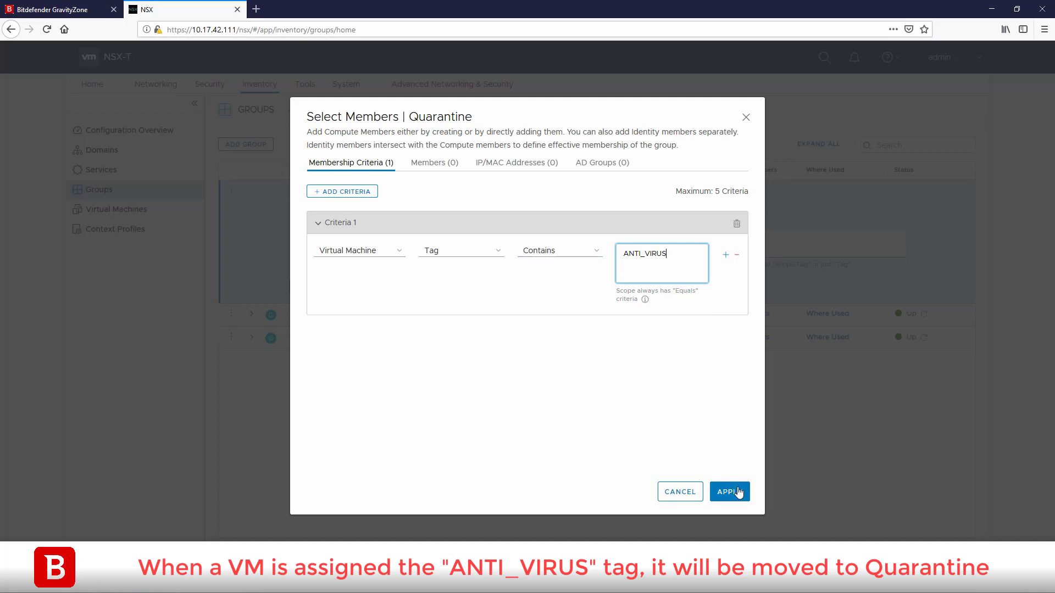
{"action": "left_click", "coordinate": [734, 492]}
- Save the Quarantine group and confirm its member list is empty
{"action": "left_click", "coordinate": [313, 289]}
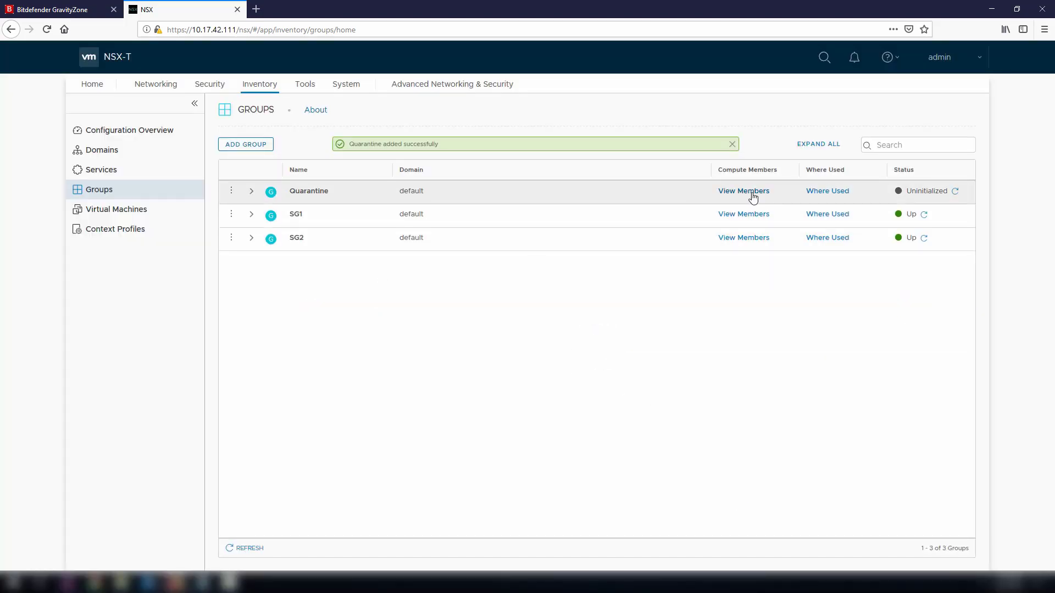
{"action": "left_click", "coordinate": [750, 192]}
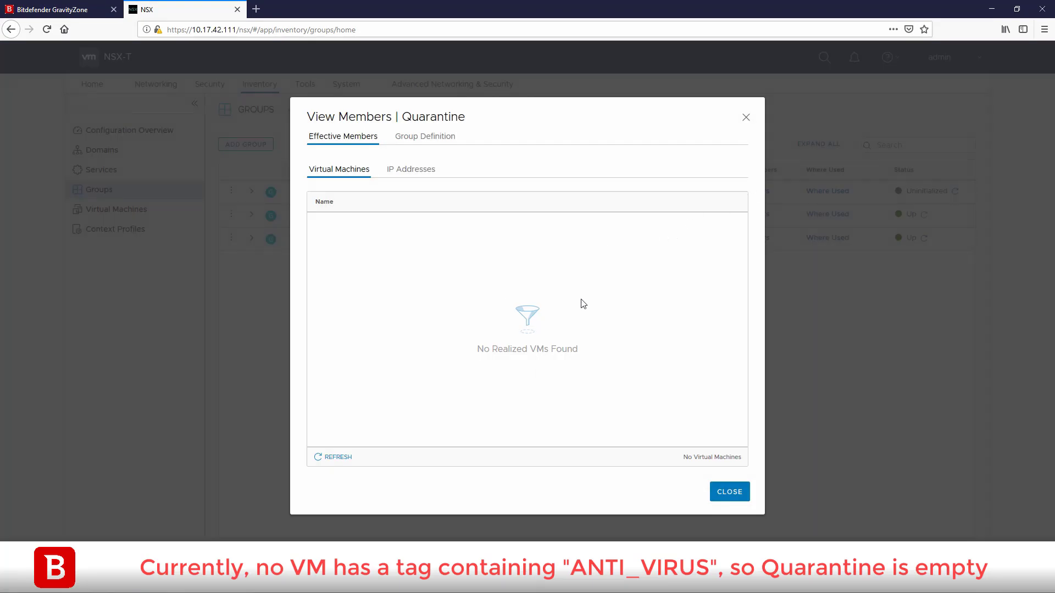
{"action": "left_click", "coordinate": [728, 493]}
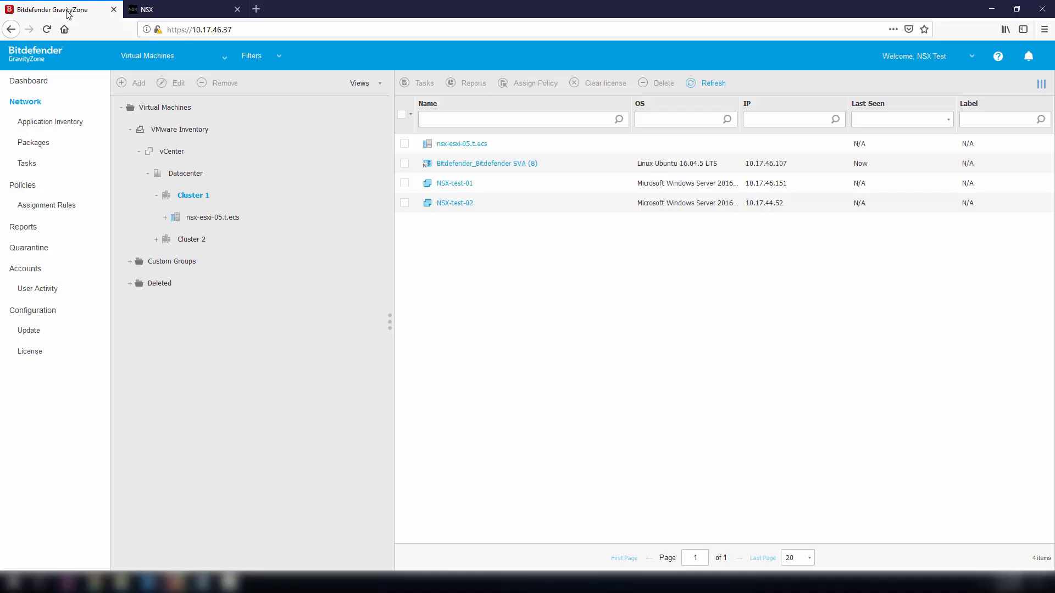
- Add a policy named 'SG1 Profile', enable its NSX option as SG1_Profile, and save it
{"action": "left_click", "coordinate": [71, 188]}
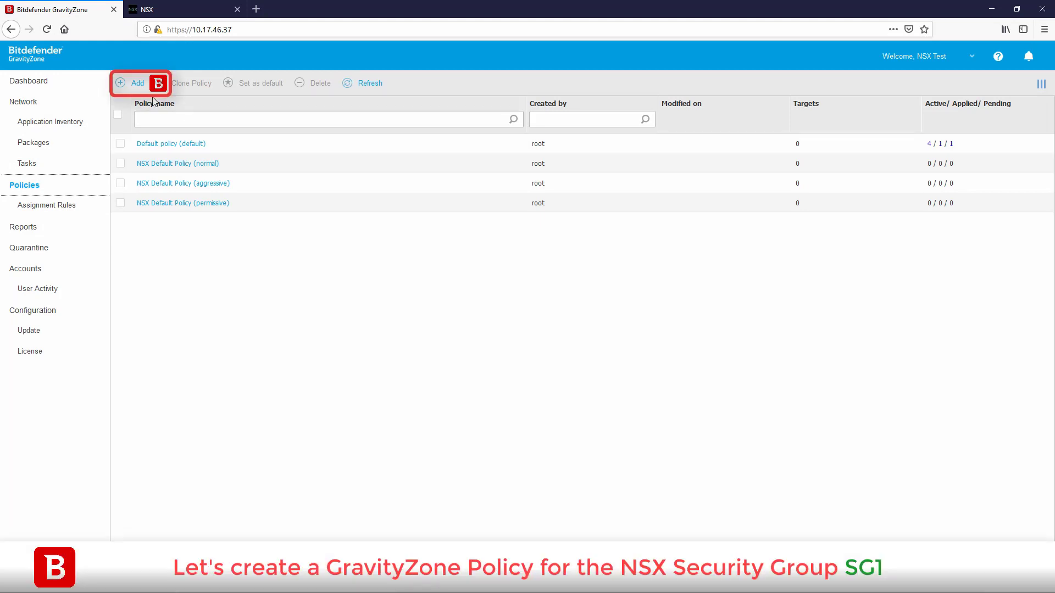
{"action": "left_click", "coordinate": [140, 88]}
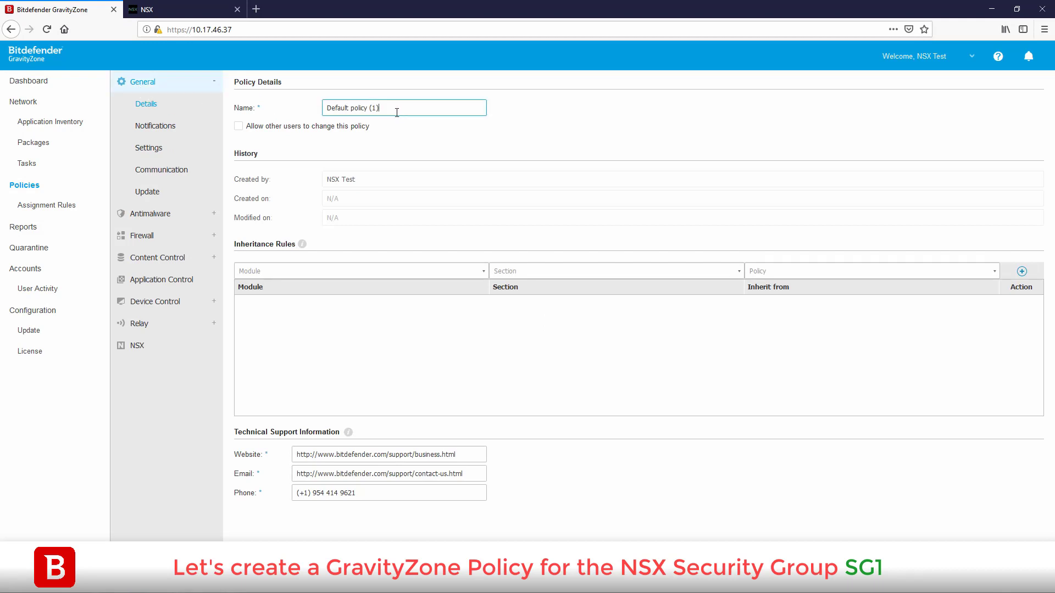
{"action": "key", "text": "ctrl+a"}
{"action": "type", "text": "SG1 Profile"}
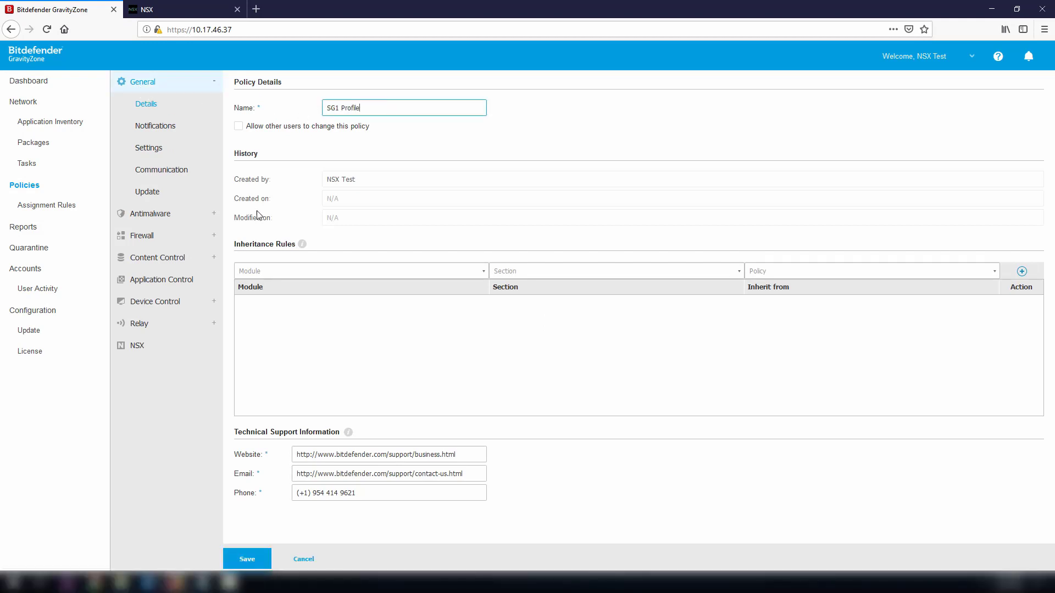
{"action": "left_click", "coordinate": [163, 349]}
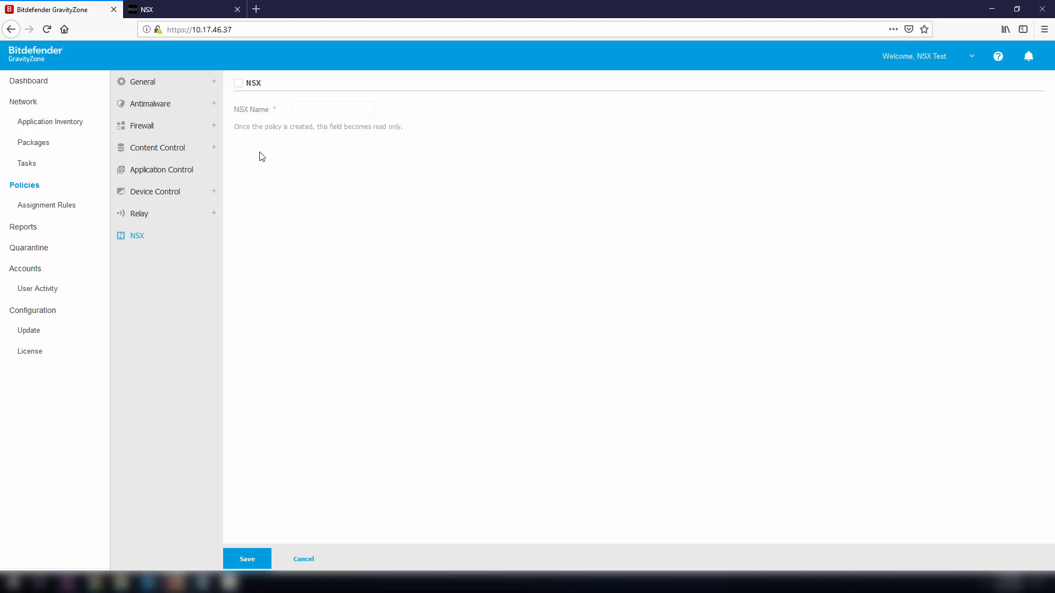
{"action": "left_click", "coordinate": [238, 85]}
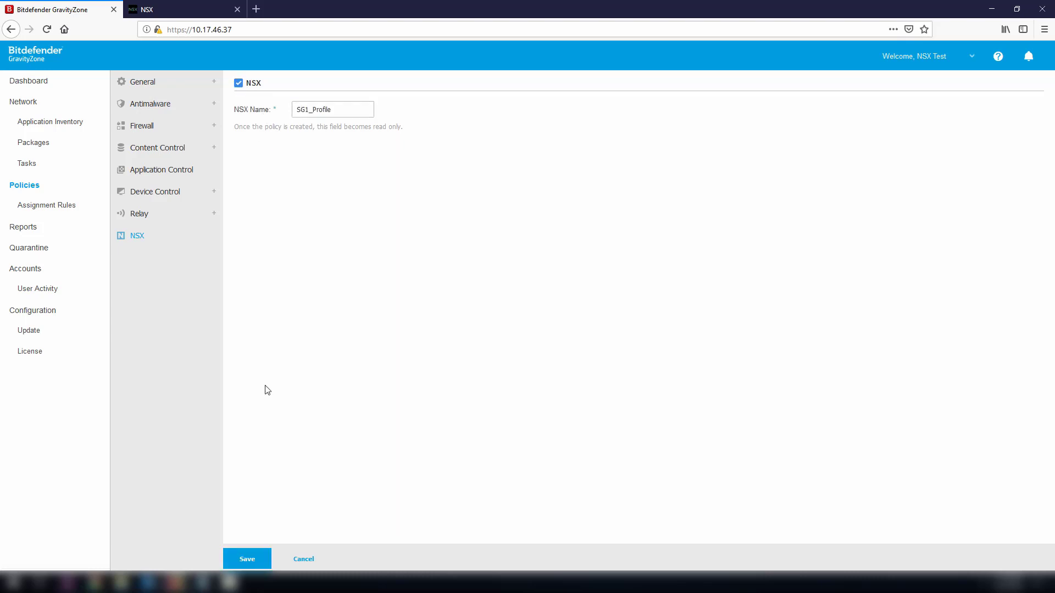
{"action": "left_click", "coordinate": [247, 559]}
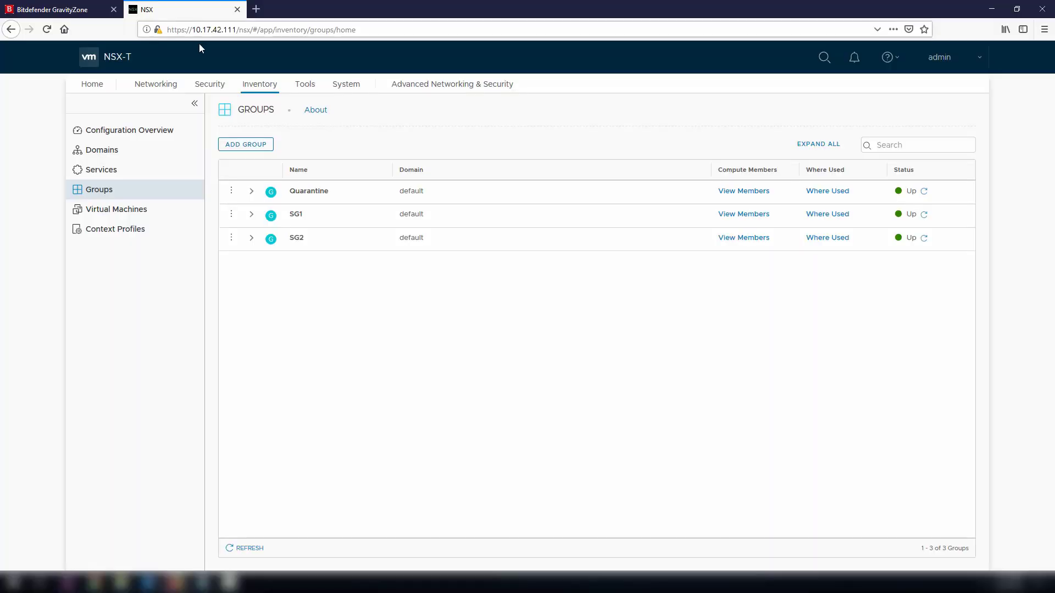
- Add Endpoint Protection service profile 'SG1 Profile' using vendor template SG1_Profile, and save
{"action": "left_click", "coordinate": [211, 87]}
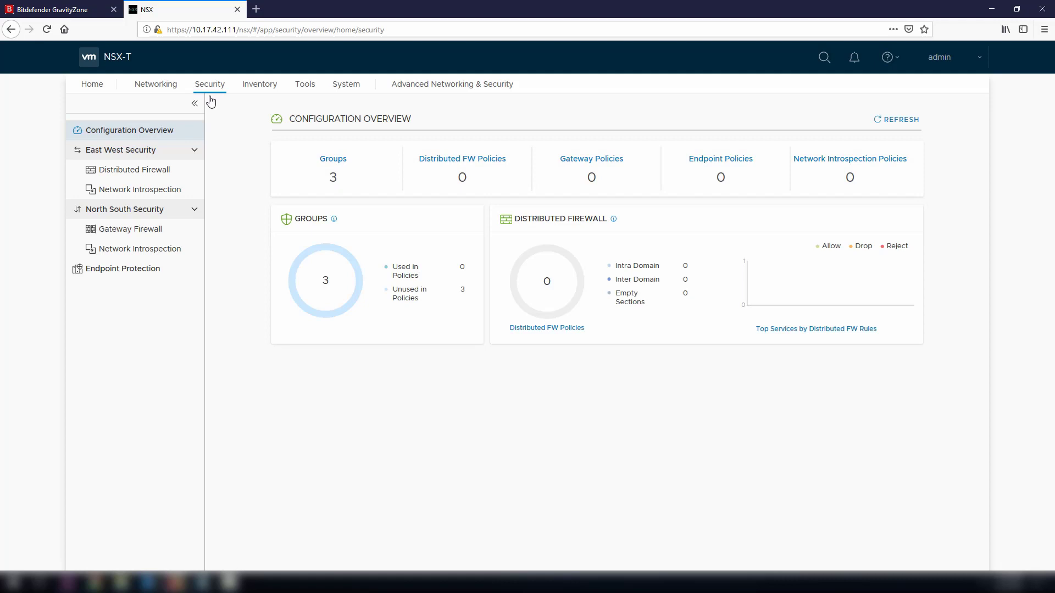
{"action": "left_click", "coordinate": [127, 268]}
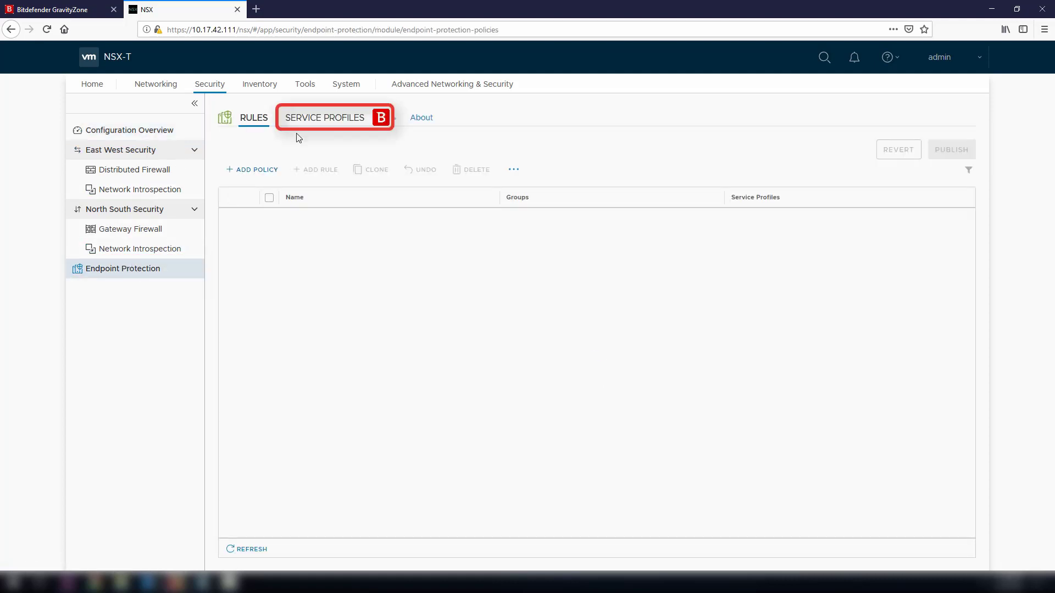
{"action": "left_click", "coordinate": [335, 121]}
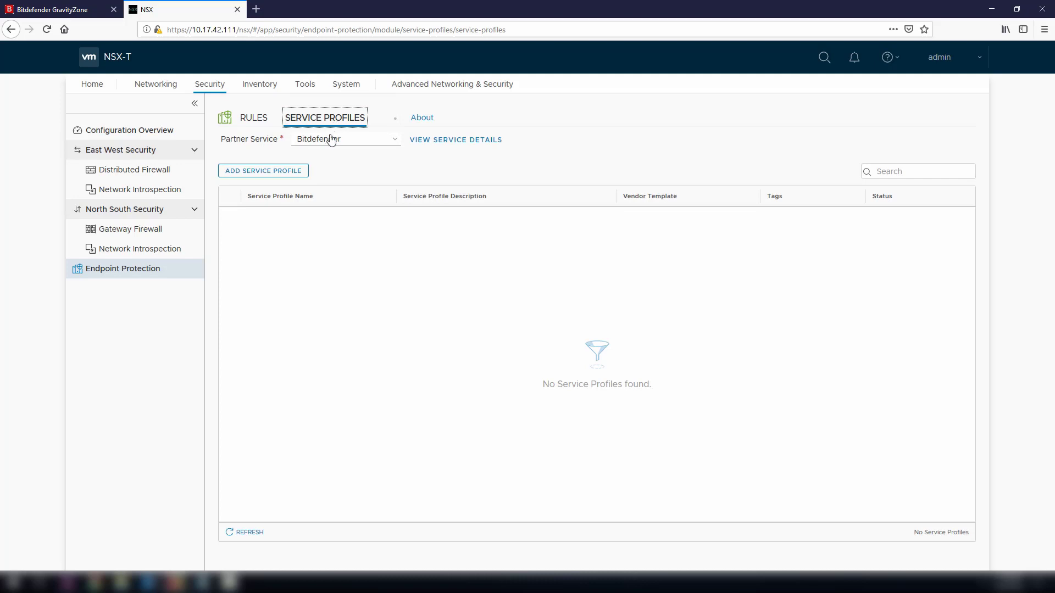
{"action": "left_click", "coordinate": [281, 172]}
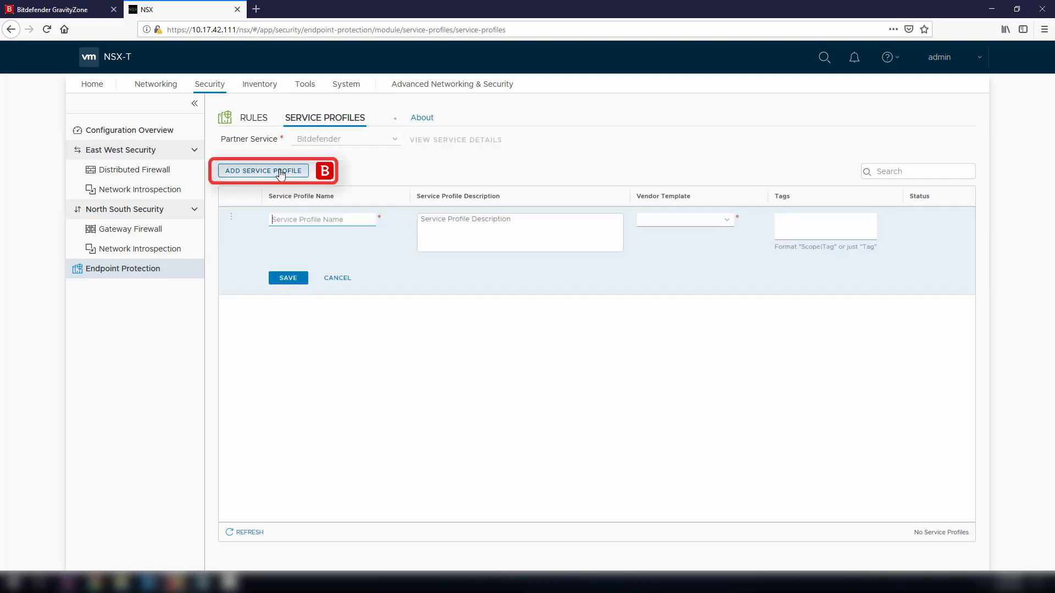
{"action": "left_click", "coordinate": [303, 218]}
{"action": "type", "text": "SG1 Profile"}
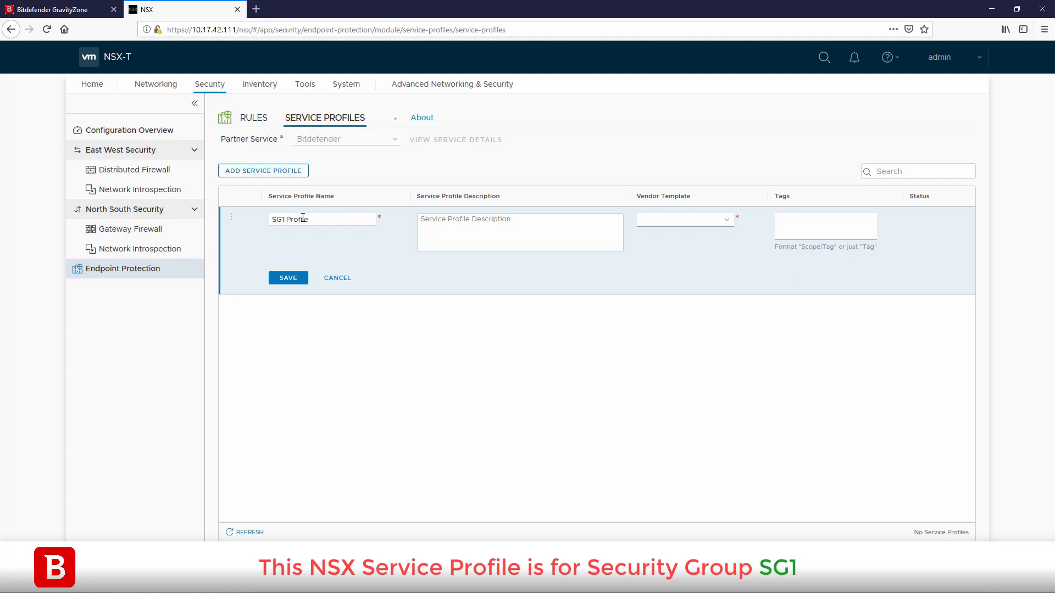
{"action": "left_click", "coordinate": [733, 220]}
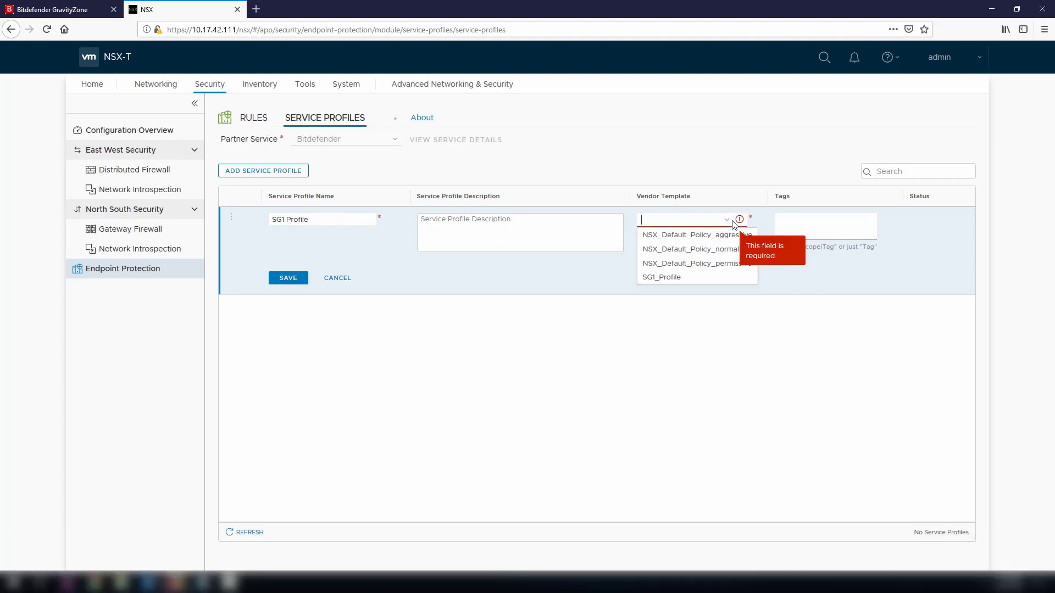
{"action": "left_click", "coordinate": [655, 278]}
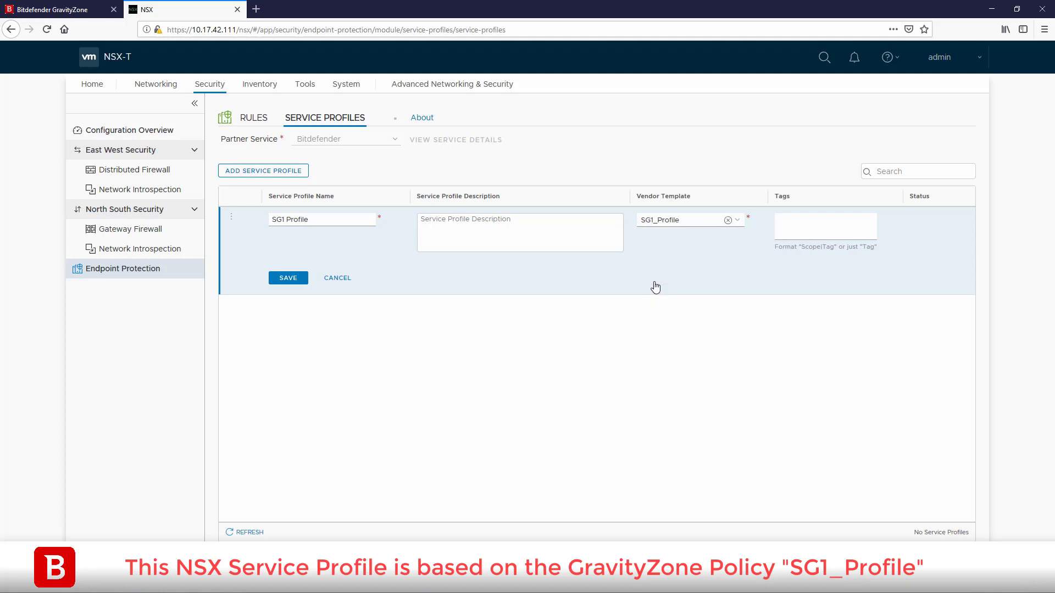
{"action": "left_click", "coordinate": [293, 280]}
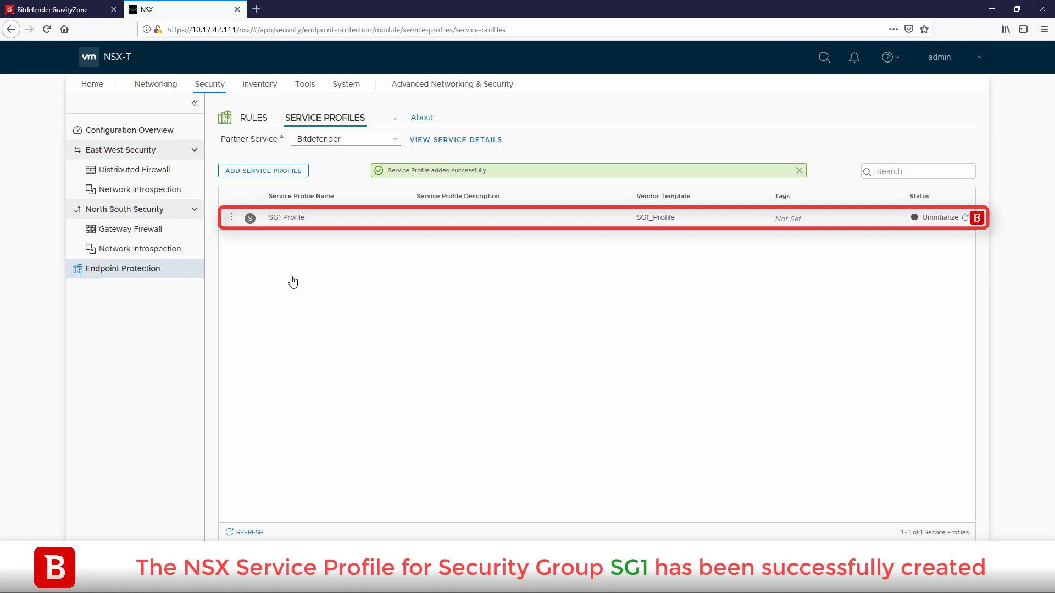
- Add an endpoint protection policy named Policy for SG1 containing a rule named SG1 Rule
{"action": "left_click", "coordinate": [254, 118]}
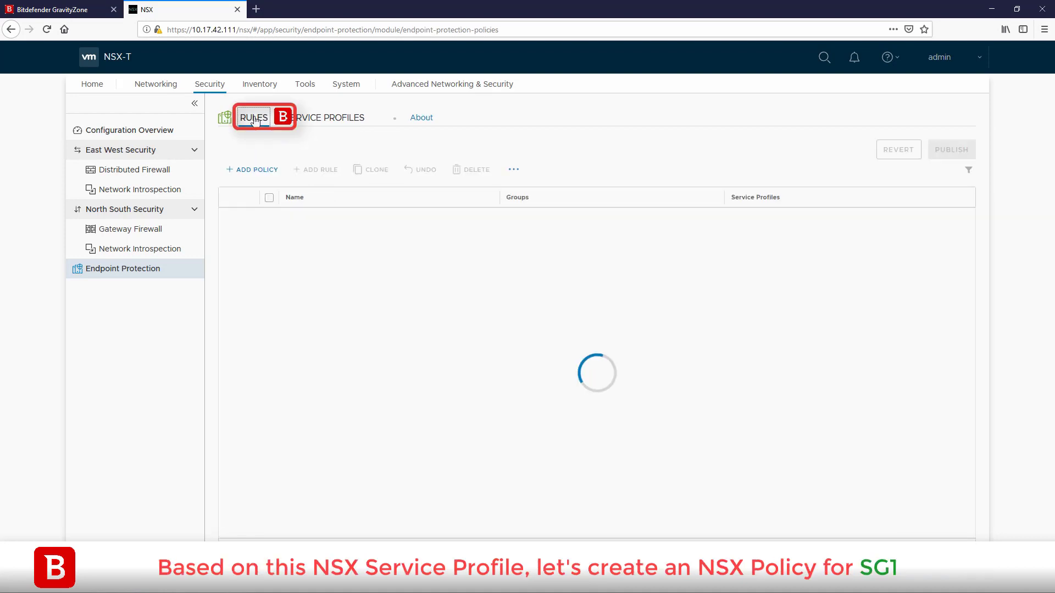
{"action": "left_click", "coordinate": [260, 172]}
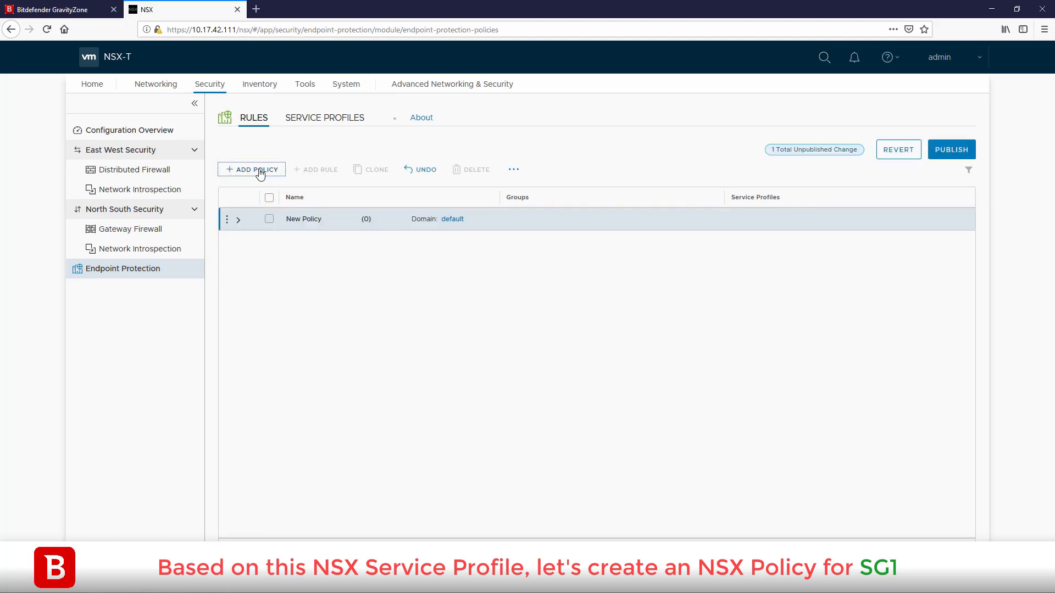
{"action": "left_click", "coordinate": [303, 224]}
{"action": "type", "text": "P"}
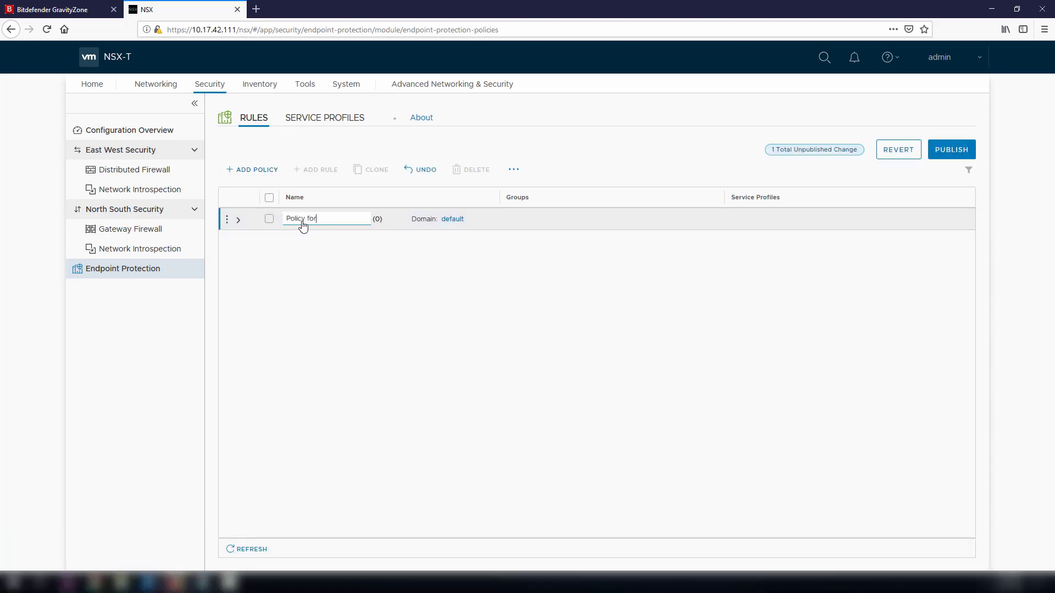
{"action": "left_click", "coordinate": [227, 220]}
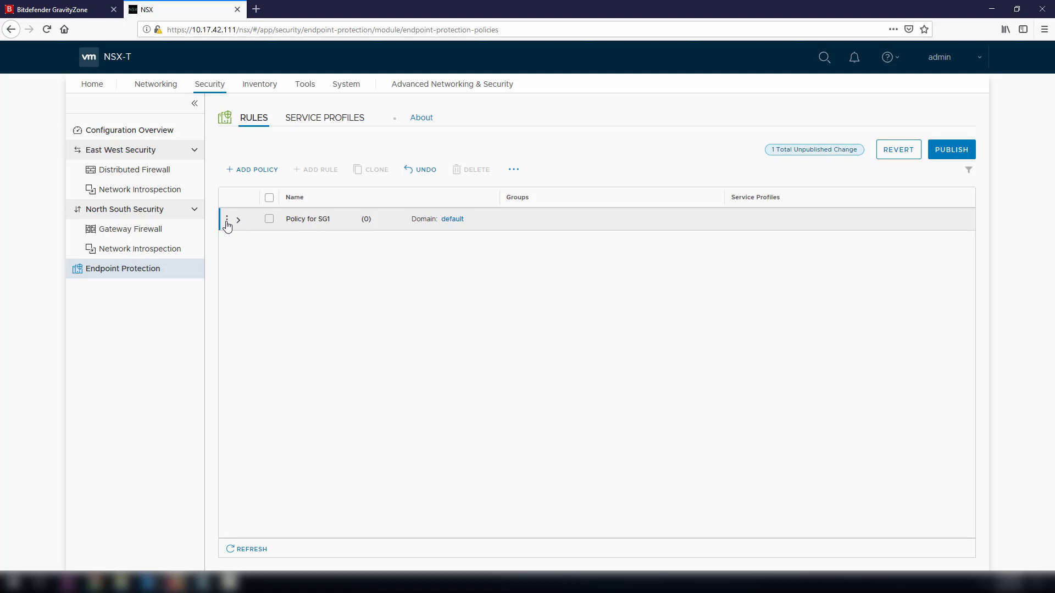
{"action": "left_click", "coordinate": [257, 254]}
{"action": "left_click", "coordinate": [316, 240]}
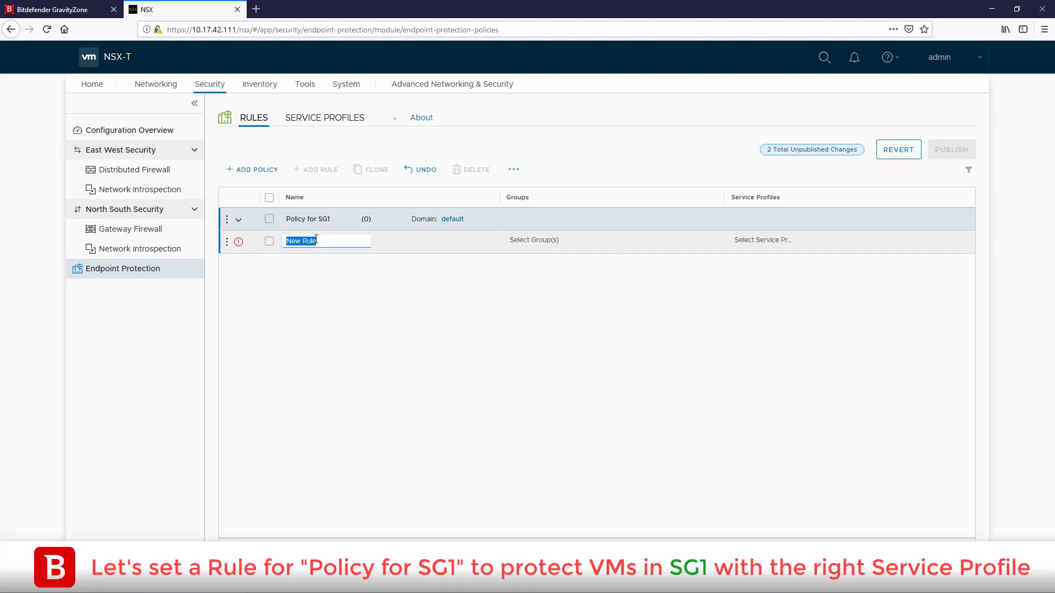
{"action": "type", "text": "SG1 Rule"}
- Set SG1 Rule's group to SG1 and service profile to SG1 Profile, then publish
{"action": "left_click", "coordinate": [518, 244]}
{"action": "left_click", "coordinate": [714, 243]}
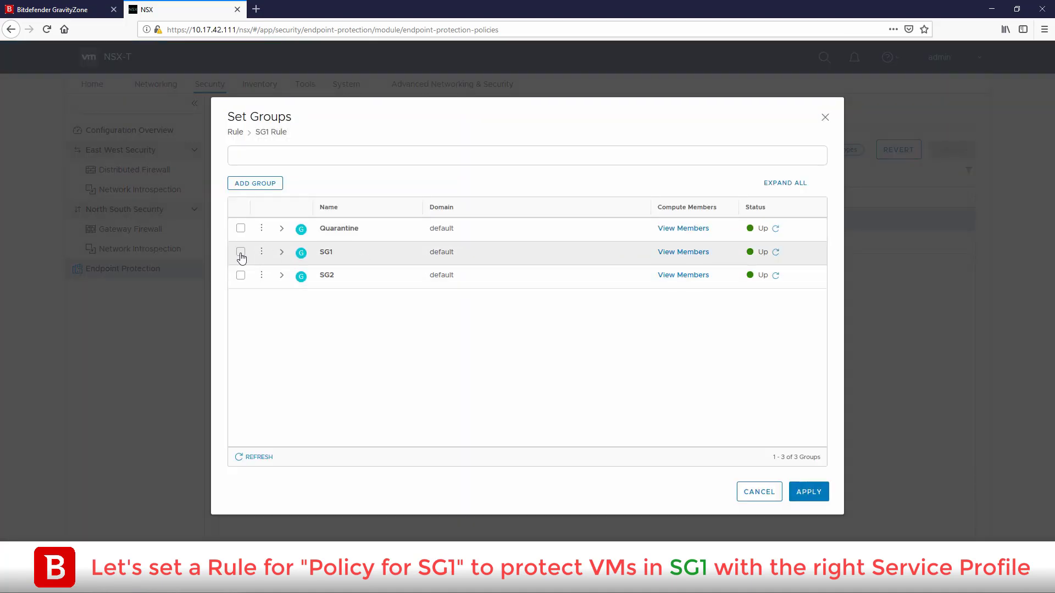
{"action": "left_click", "coordinate": [241, 253]}
{"action": "left_click", "coordinate": [808, 492]}
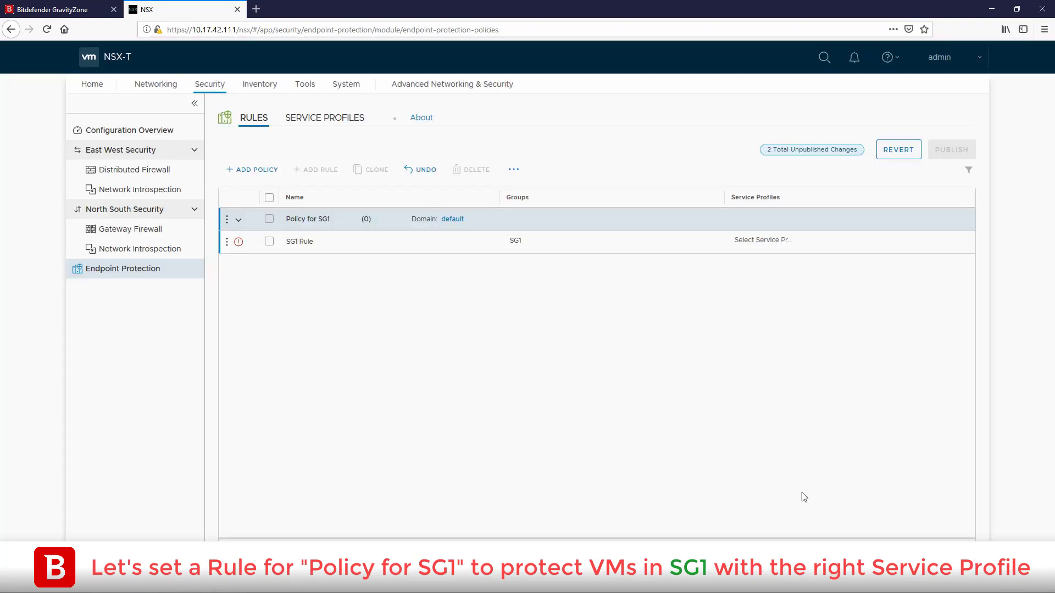
{"action": "left_click", "coordinate": [804, 244]}
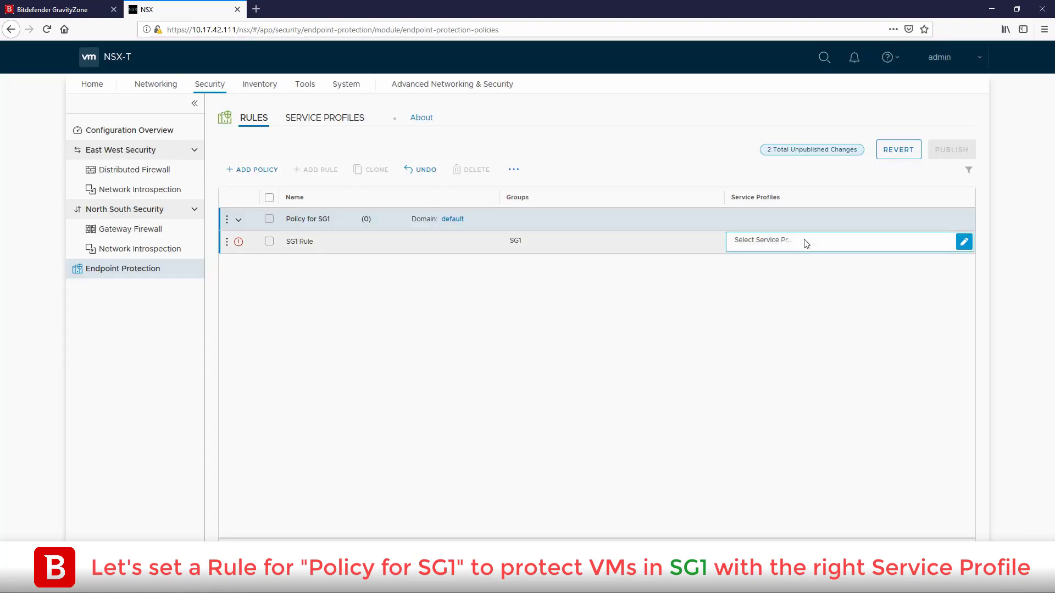
{"action": "left_click", "coordinate": [966, 243]}
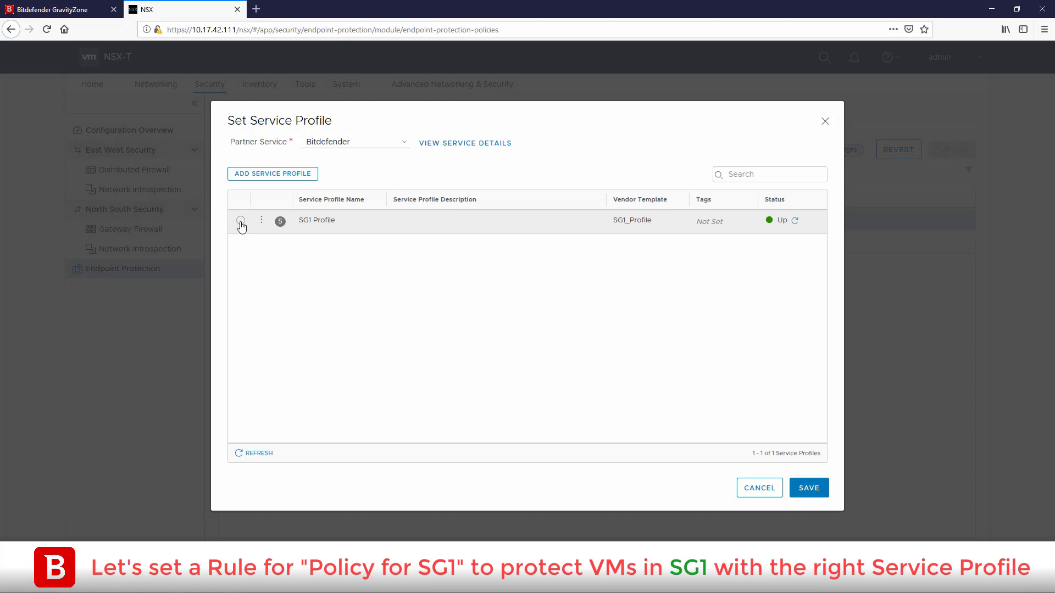
{"action": "left_click", "coordinate": [240, 222]}
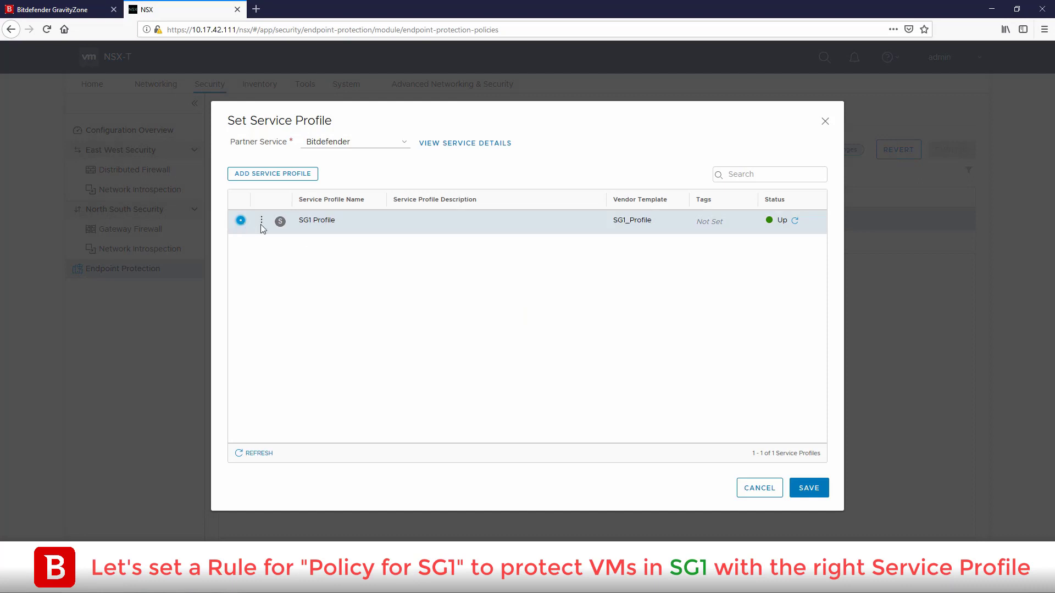
{"action": "left_click", "coordinate": [808, 489]}
{"action": "left_click", "coordinate": [952, 149]}
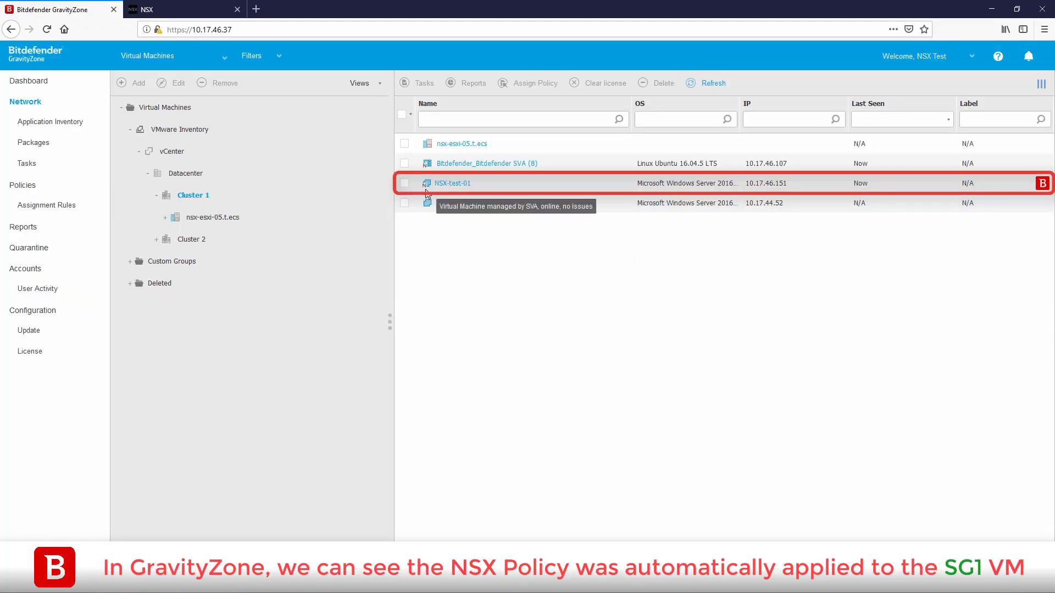
{"action": "left_click", "coordinate": [454, 185]}
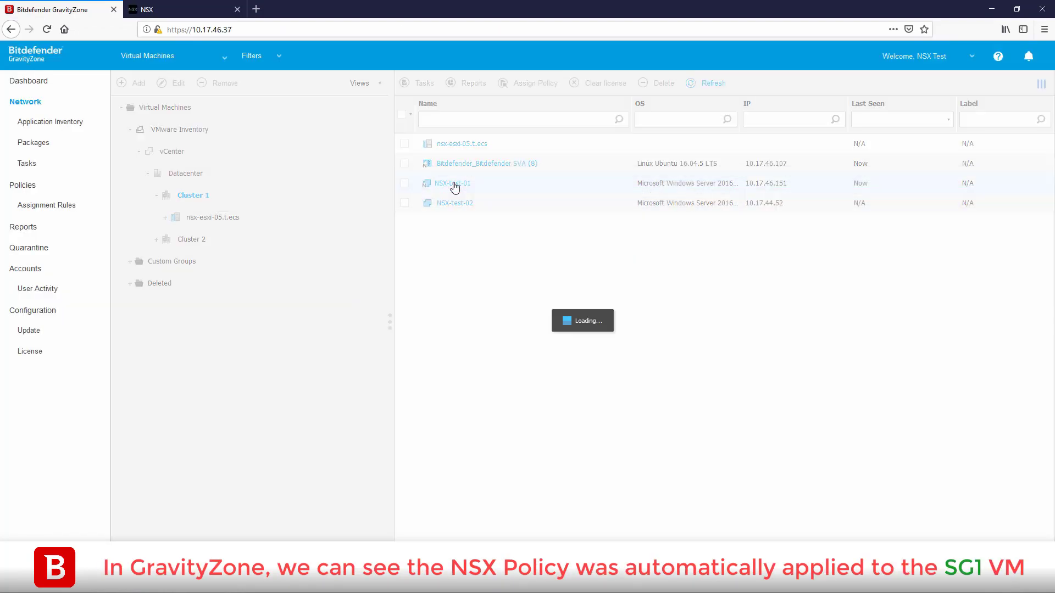
{"action": "left_click", "coordinate": [367, 112]}
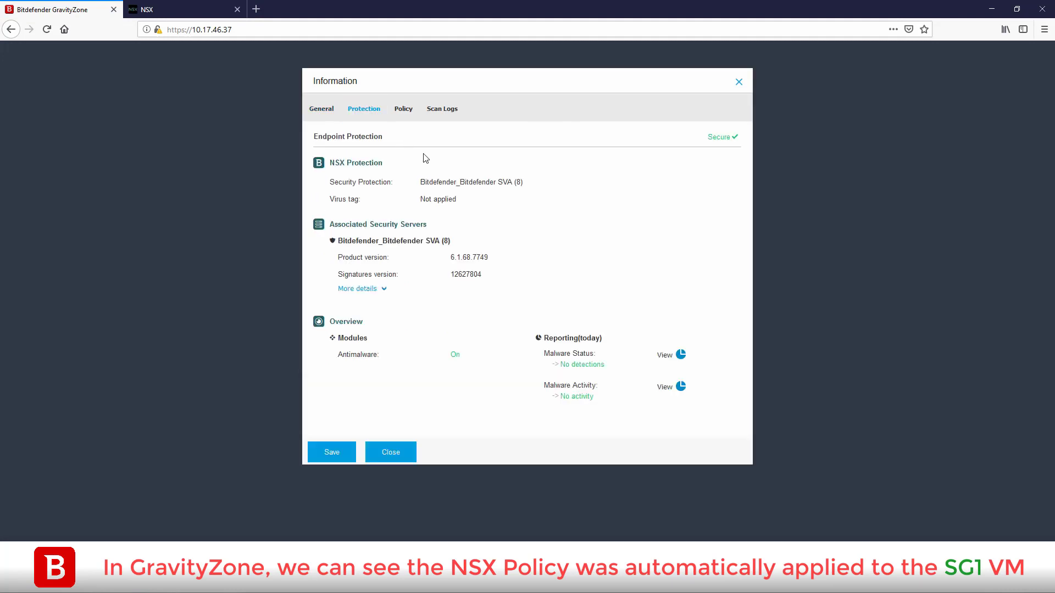
{"action": "left_click", "coordinate": [403, 109]}
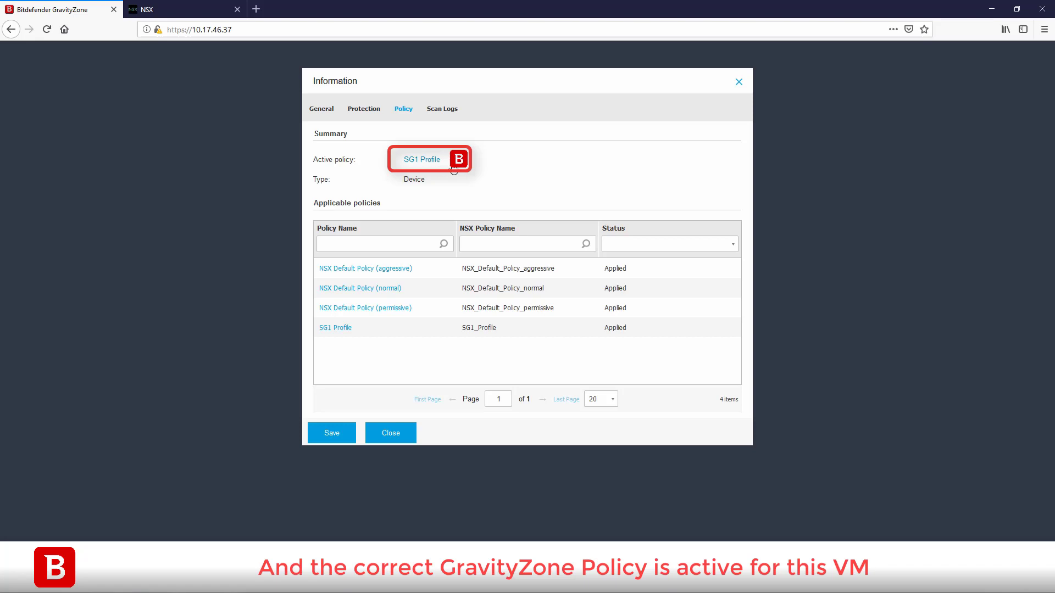
{"action": "left_click", "coordinate": [391, 433]}
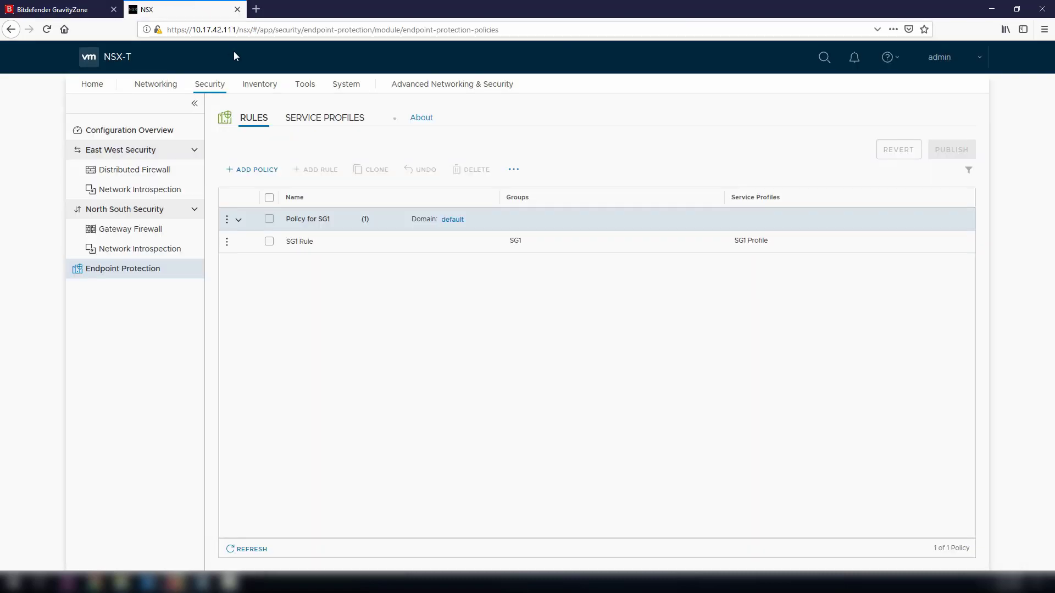
- Add a new endpoint protection policy and begin renaming it Policy for Quarantine
{"action": "left_click", "coordinate": [264, 175]}
{"action": "left_click", "coordinate": [309, 220]}
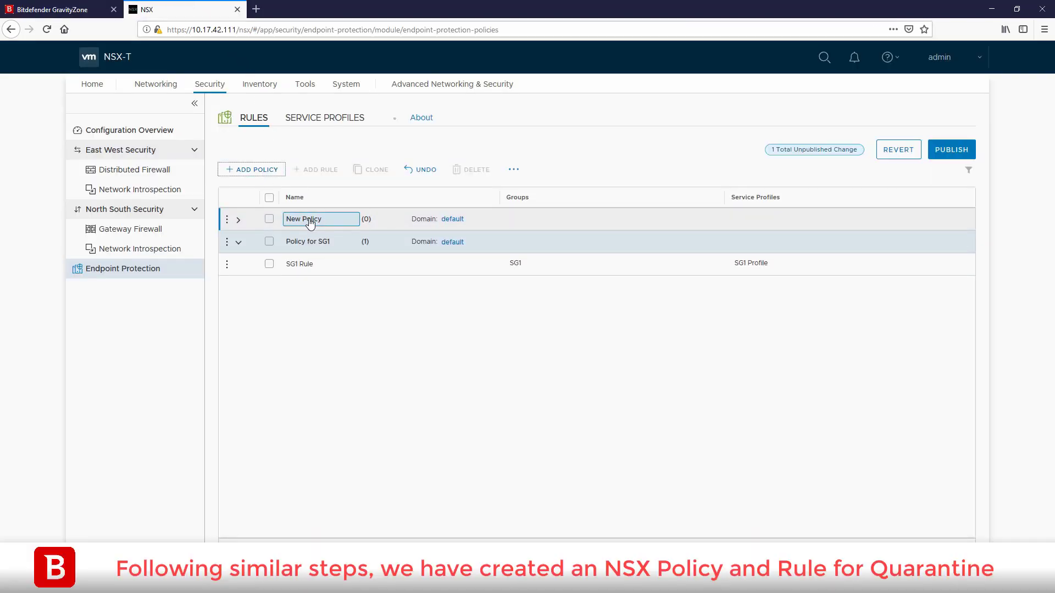
{"action": "left_click", "coordinate": [310, 221]}
{"action": "type", "text": "Po"}
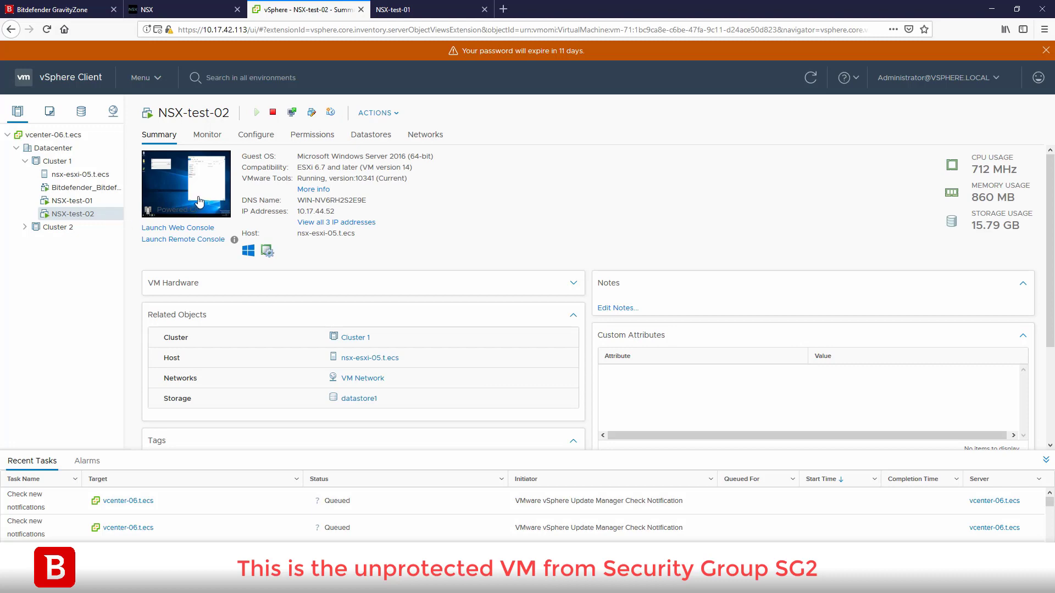
- In NSX-test-02's web console, generate the EICAR test file eicar0000001 in C:\Test
{"action": "left_click", "coordinate": [191, 230]}
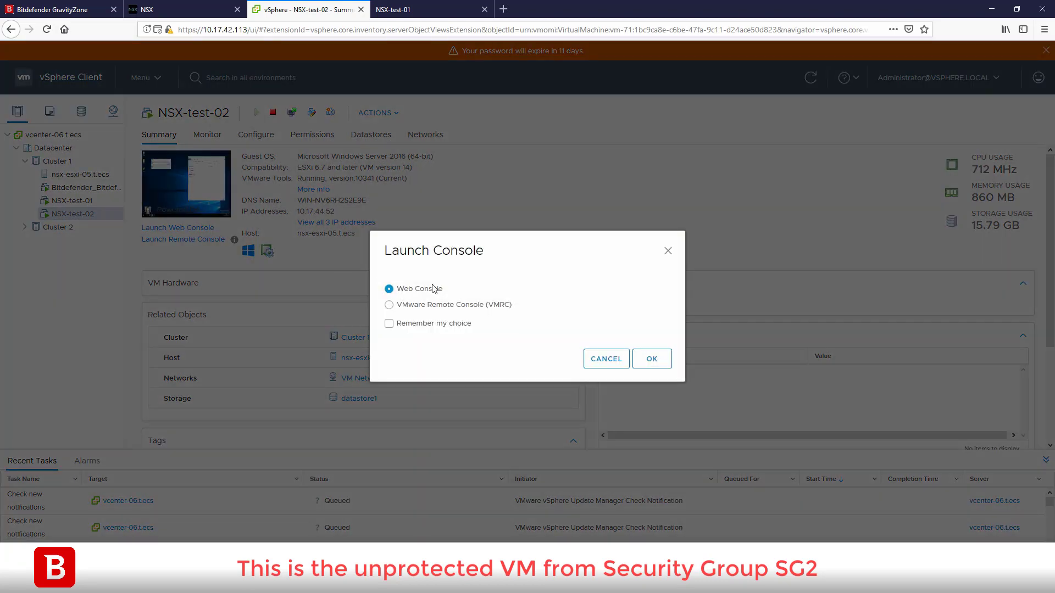
{"action": "left_click", "coordinate": [654, 359]}
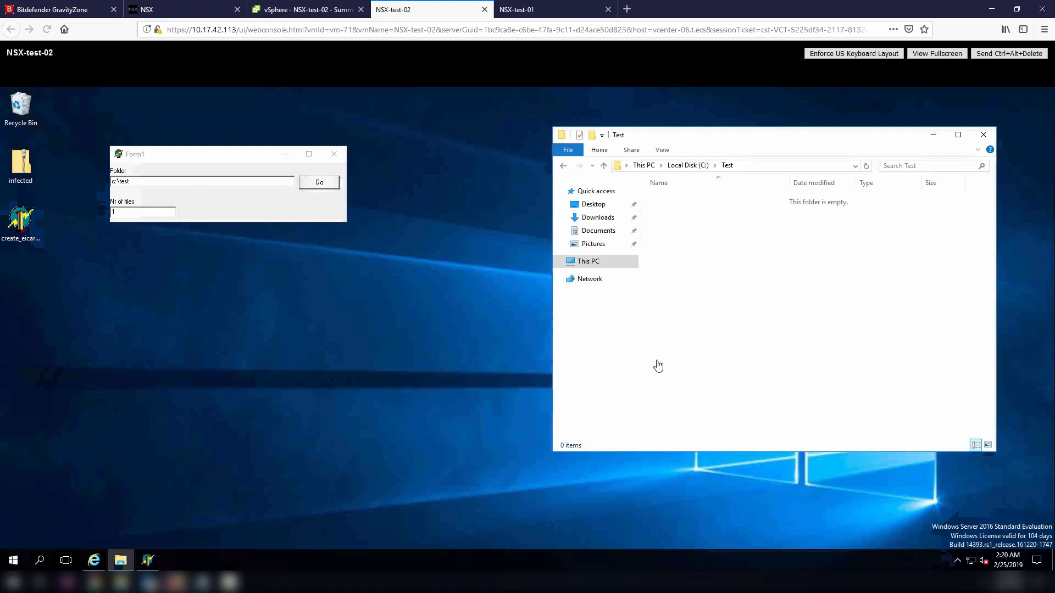
{"action": "left_click", "coordinate": [324, 186]}
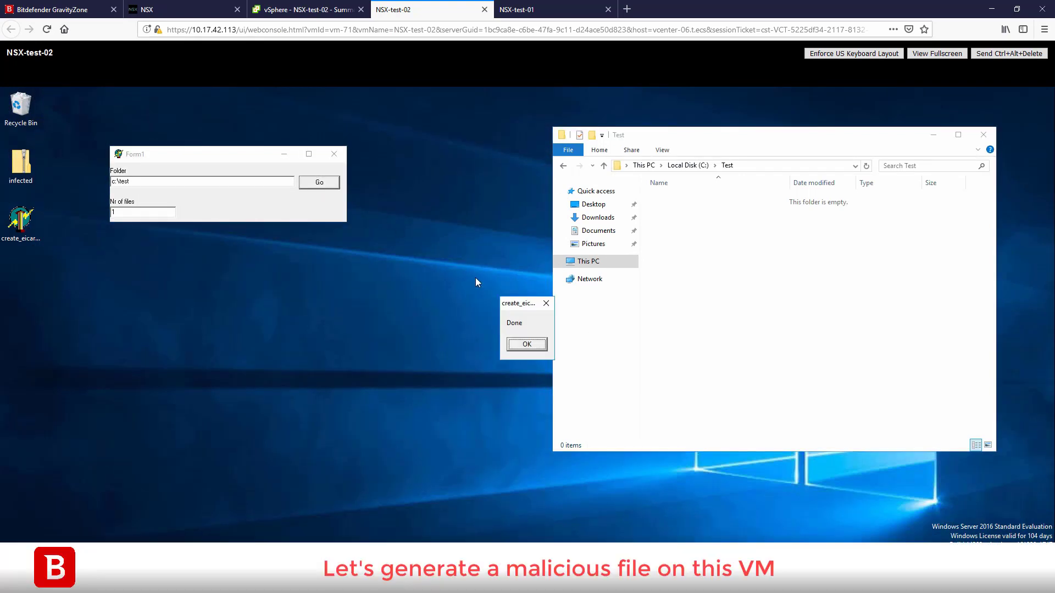
{"action": "left_click", "coordinate": [525, 346]}
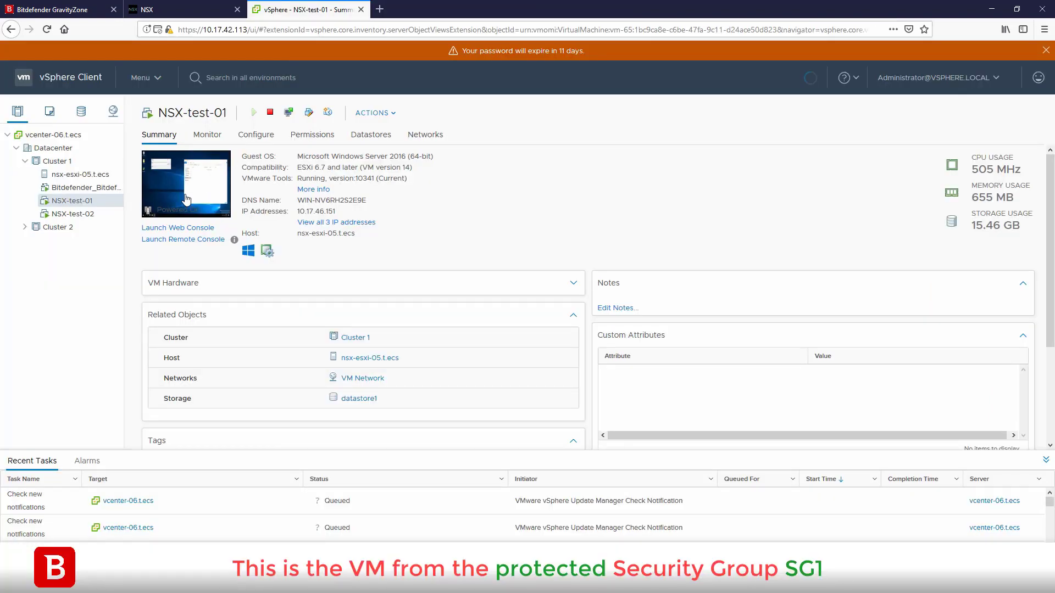
- In NSX-test-01's web console, generate the same EICAR test file in C:\Test
{"action": "left_click", "coordinate": [214, 194]}
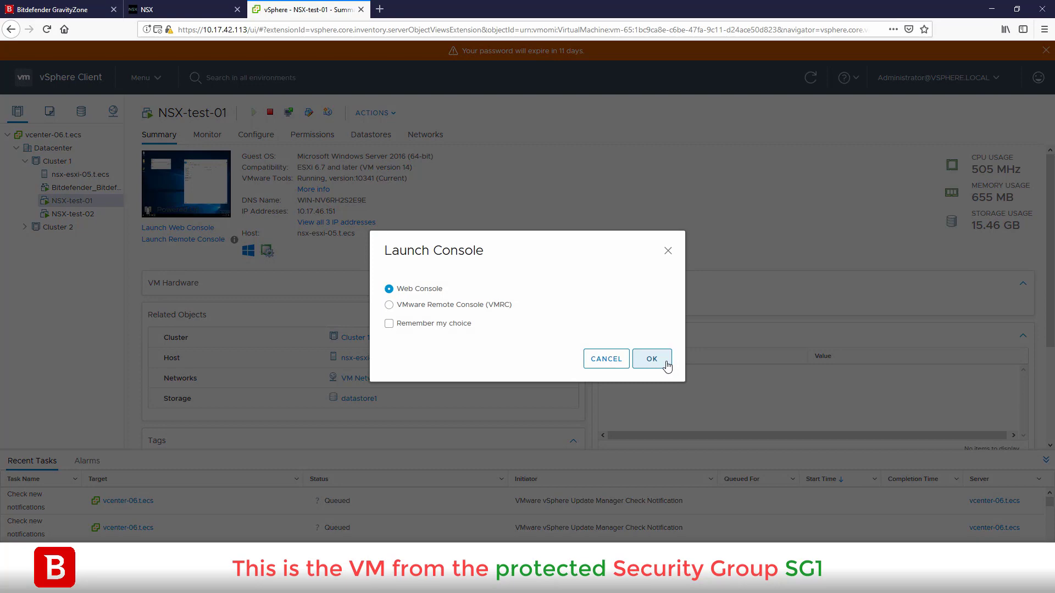
{"action": "left_click", "coordinate": [666, 364]}
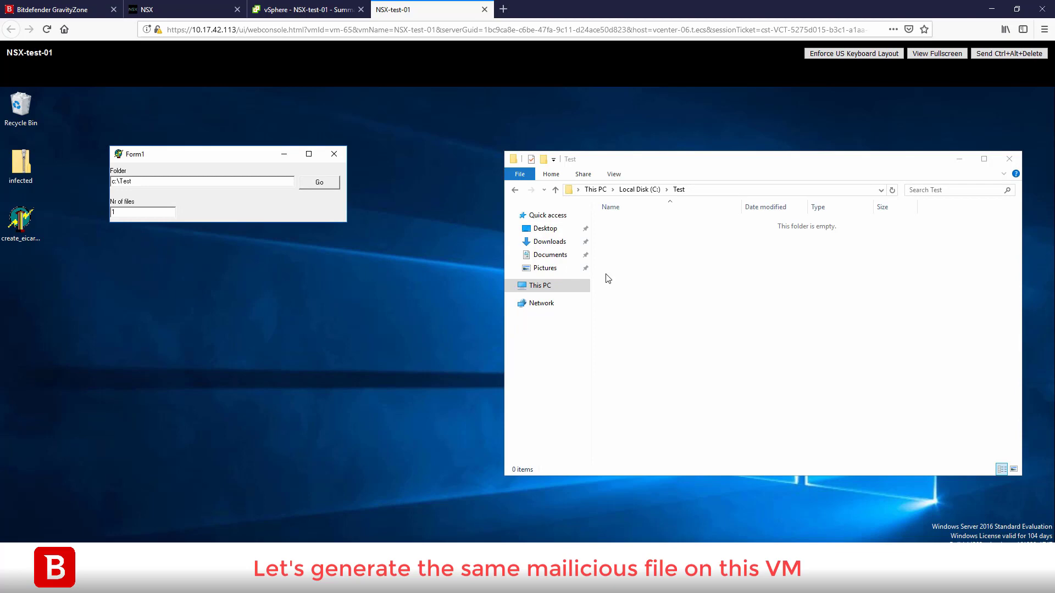
{"action": "left_click", "coordinate": [328, 187]}
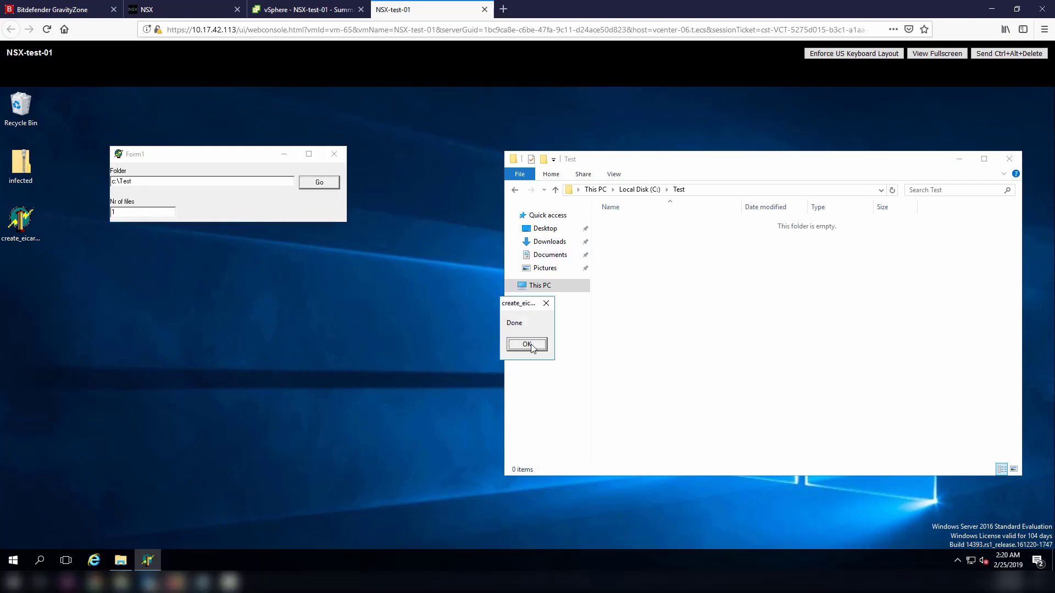
{"action": "left_click", "coordinate": [528, 346]}
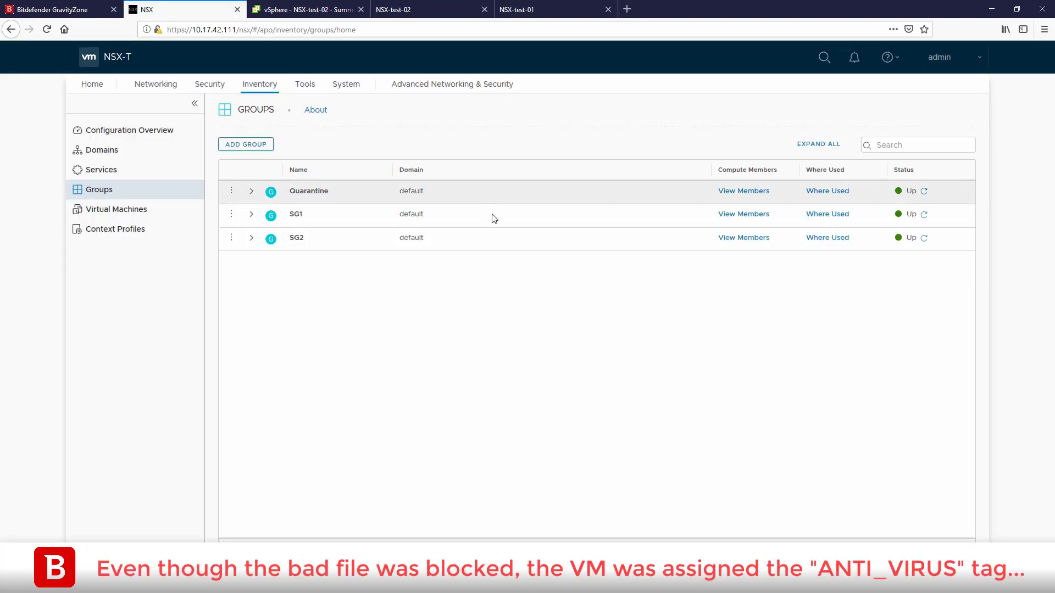
{"action": "left_click", "coordinate": [742, 192]}
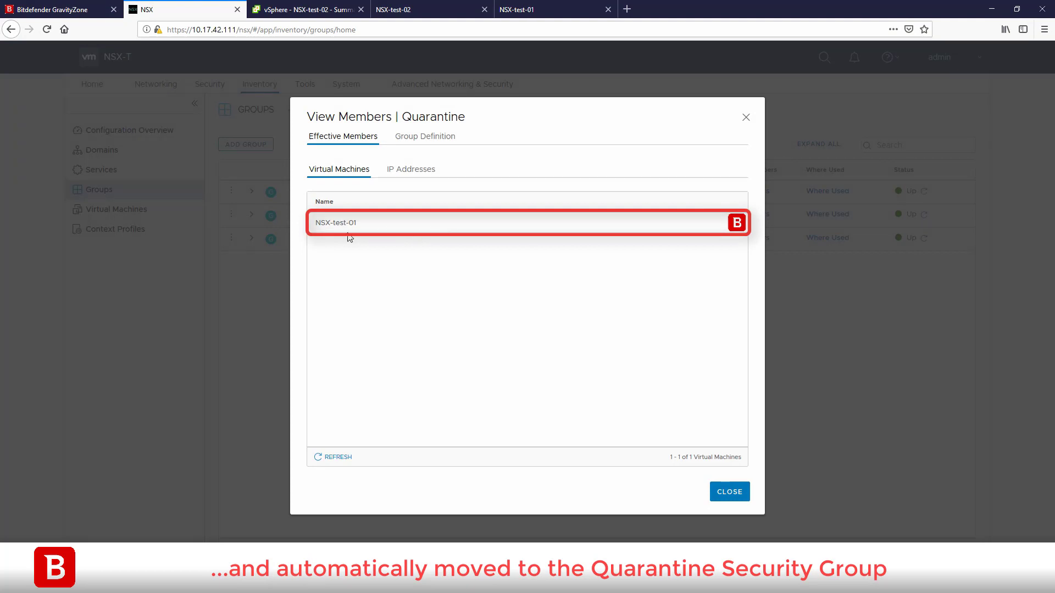
{"action": "left_click", "coordinate": [731, 491]}
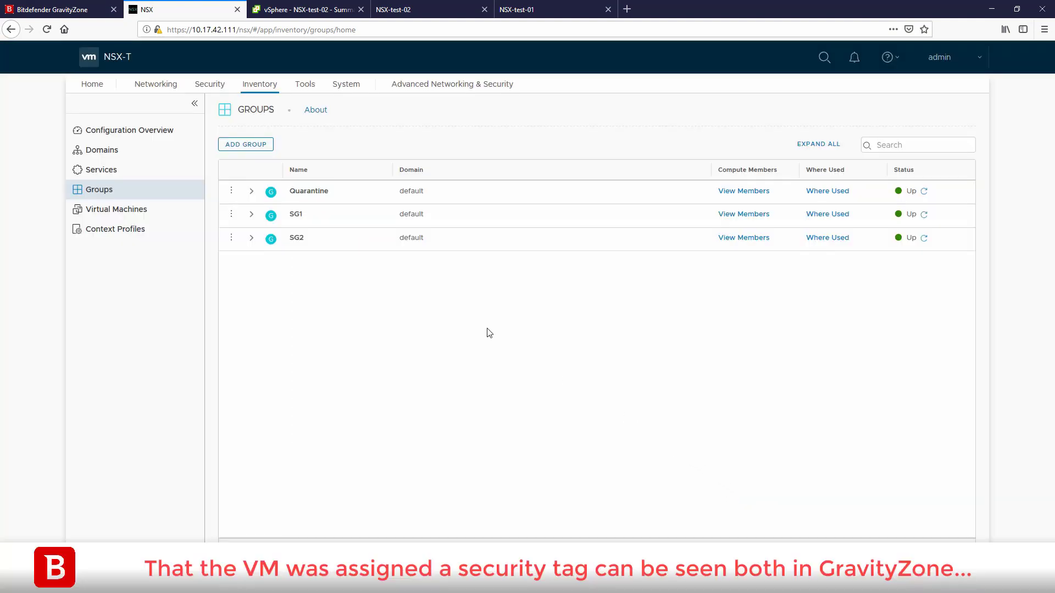
- Check NSX-test-01's virus tag shows Applied in GravityZone, then list NSX virtual machine tags
{"action": "left_click", "coordinate": [101, 11]}
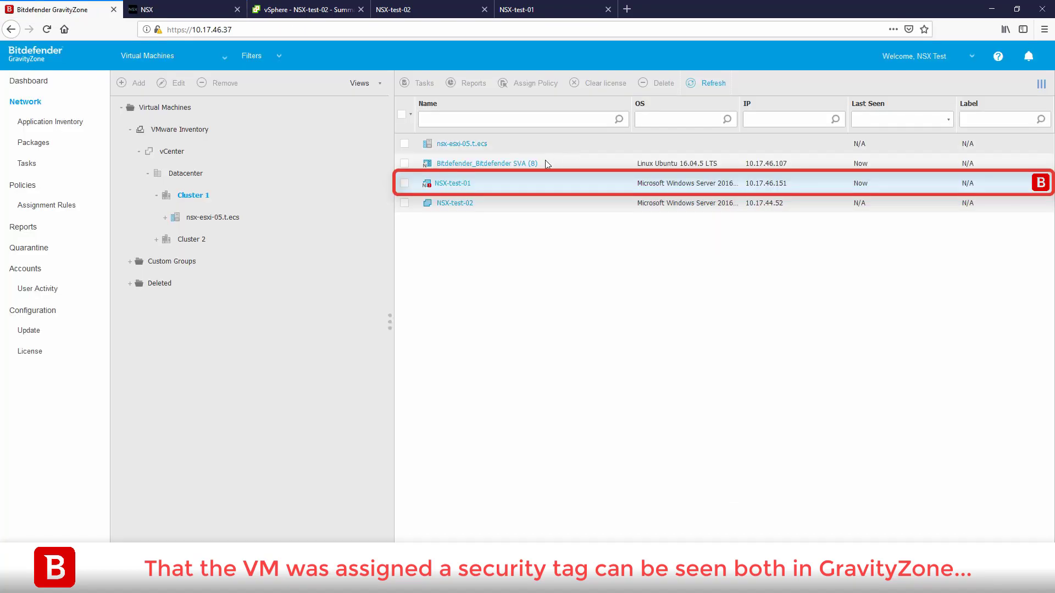
{"action": "left_click", "coordinate": [447, 186]}
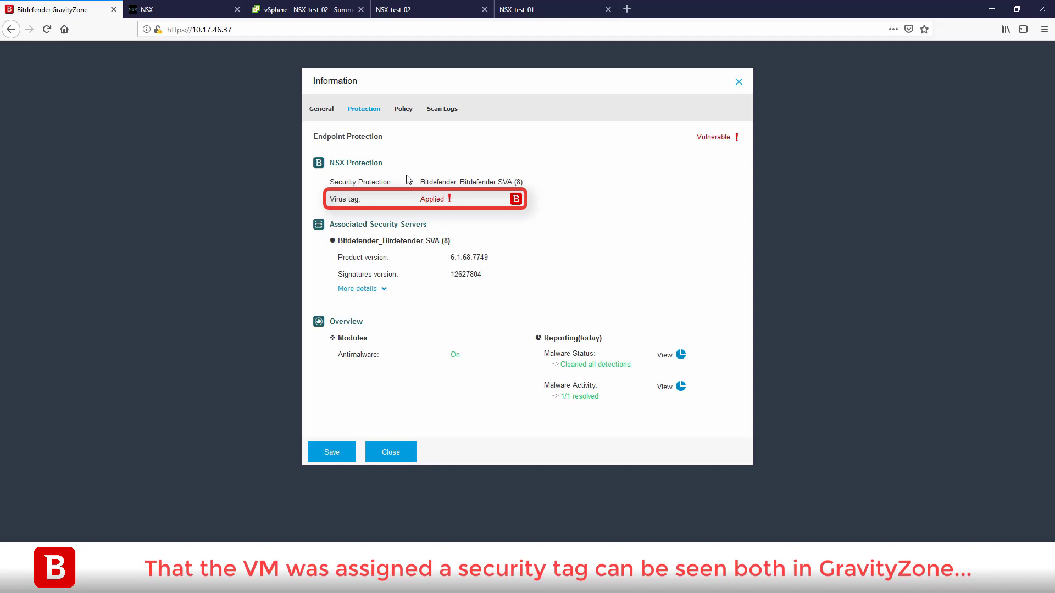
{"action": "mouse_move", "coordinate": [437, 202]}
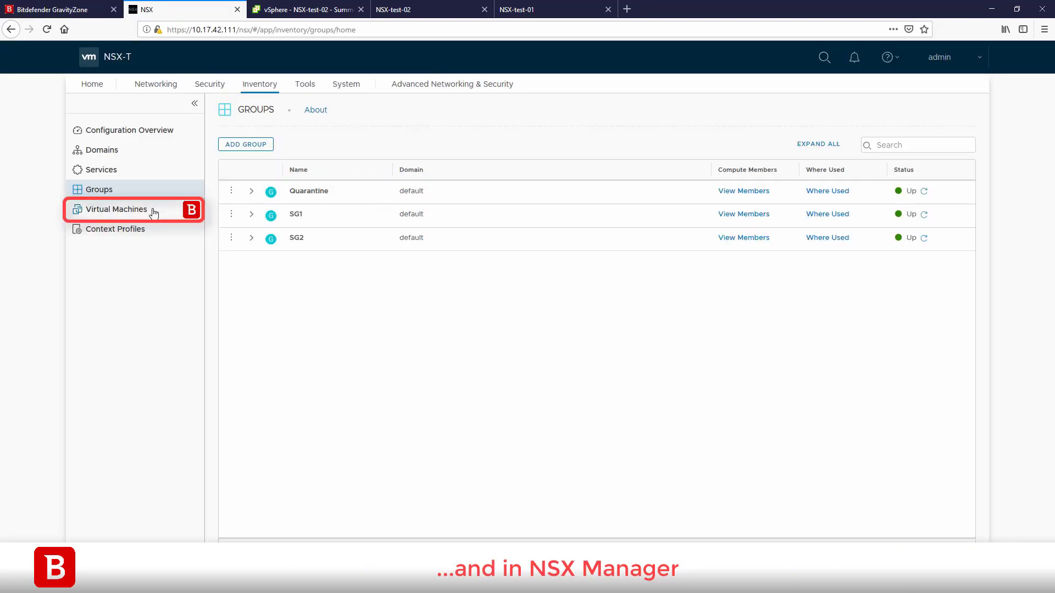
{"action": "left_click", "coordinate": [153, 212]}
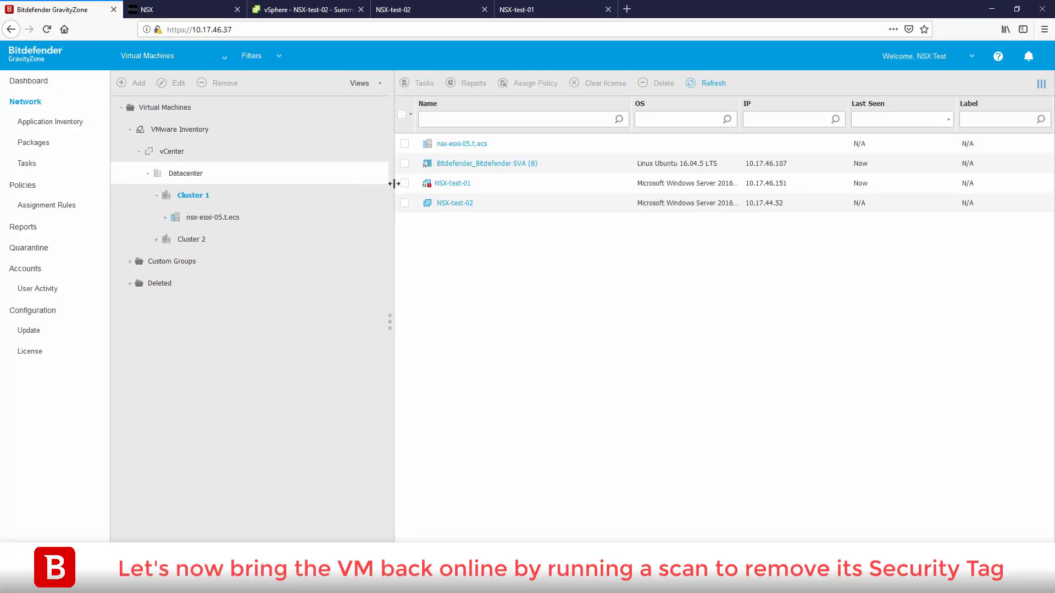
- Create a Full Scan task for NSX-test-01 and follow it in the Tasks list
{"action": "left_click", "coordinate": [405, 184]}
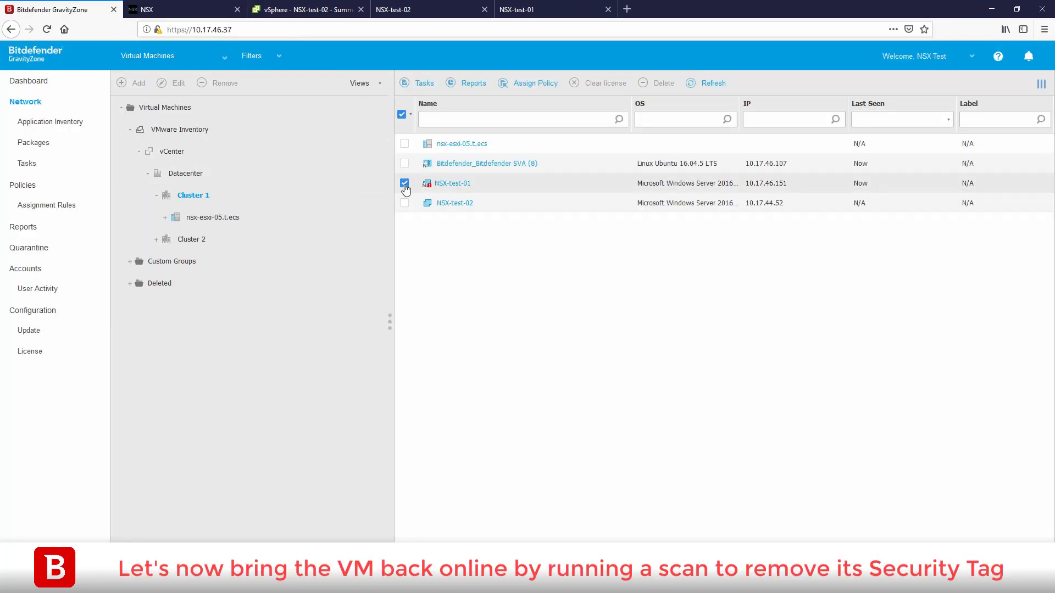
{"action": "left_click", "coordinate": [422, 83]}
{"action": "left_click", "coordinate": [426, 108]}
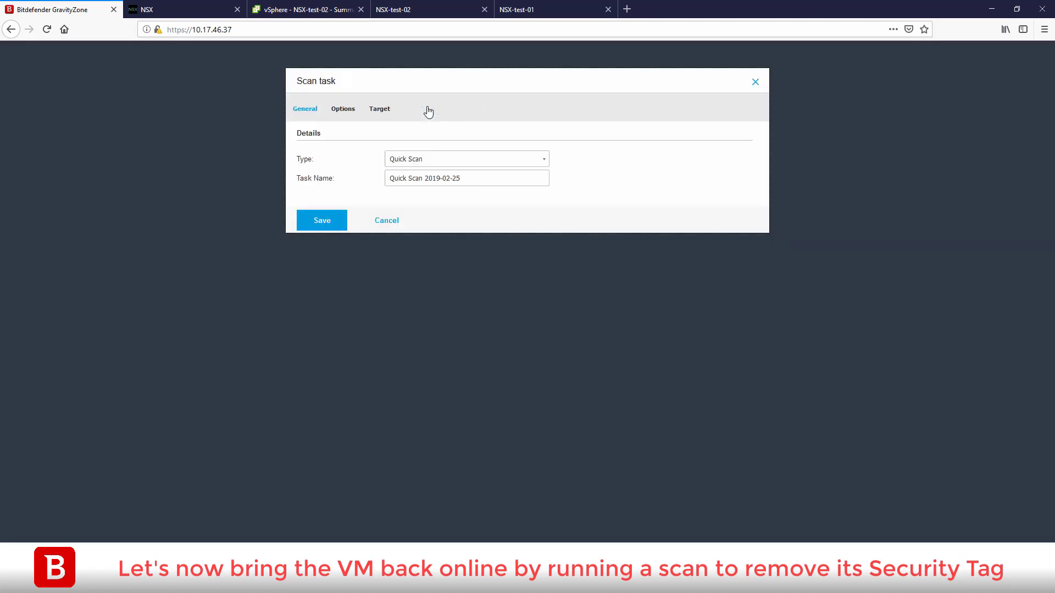
{"action": "left_click", "coordinate": [501, 159]}
{"action": "left_click", "coordinate": [464, 193]}
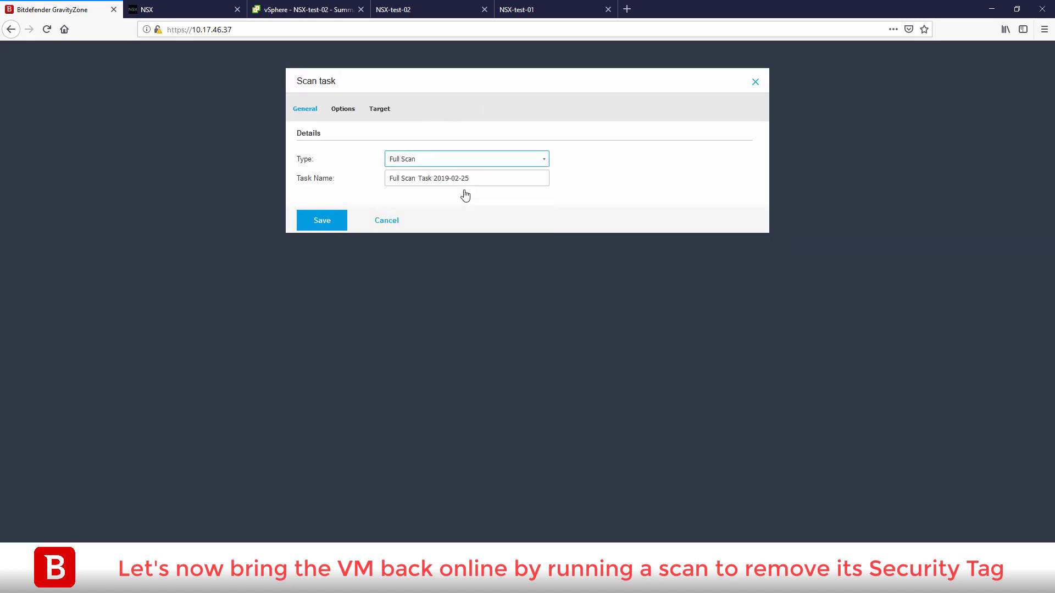
{"action": "left_click", "coordinate": [325, 221]}
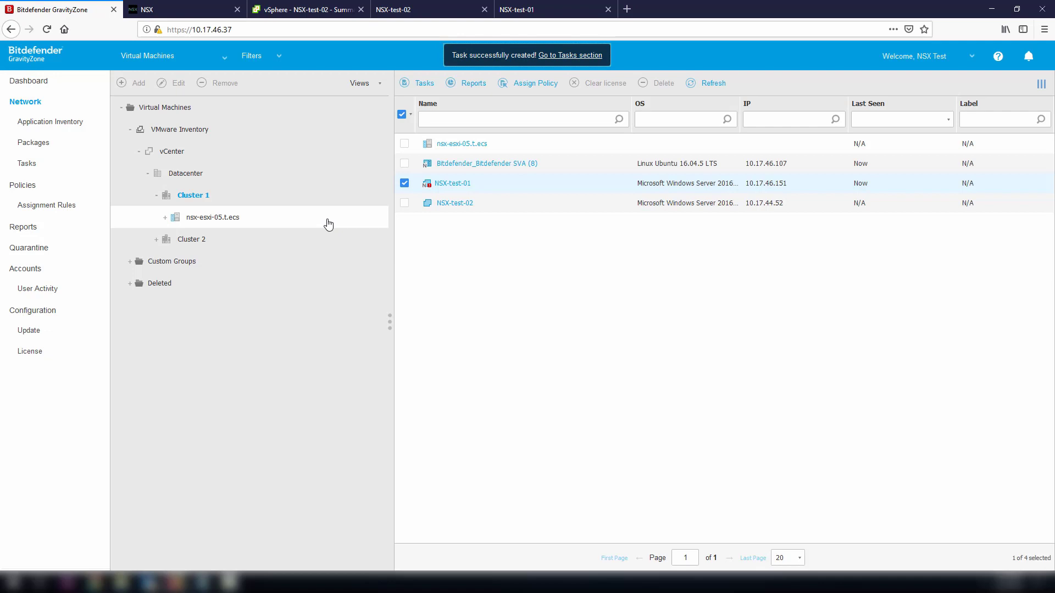
{"action": "left_click", "coordinate": [74, 165]}
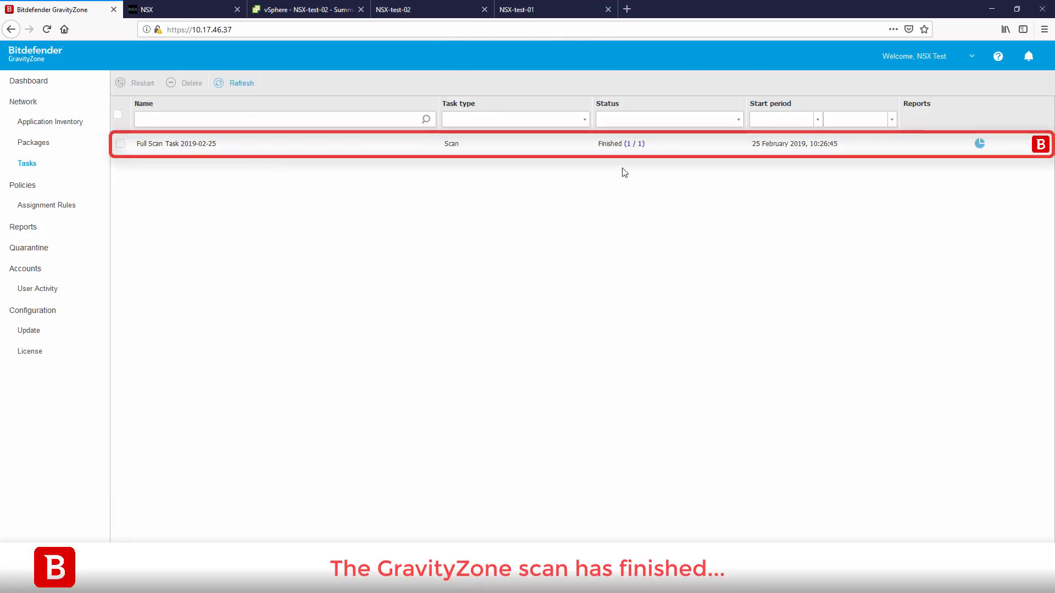
{"action": "left_click", "coordinate": [205, 10]}
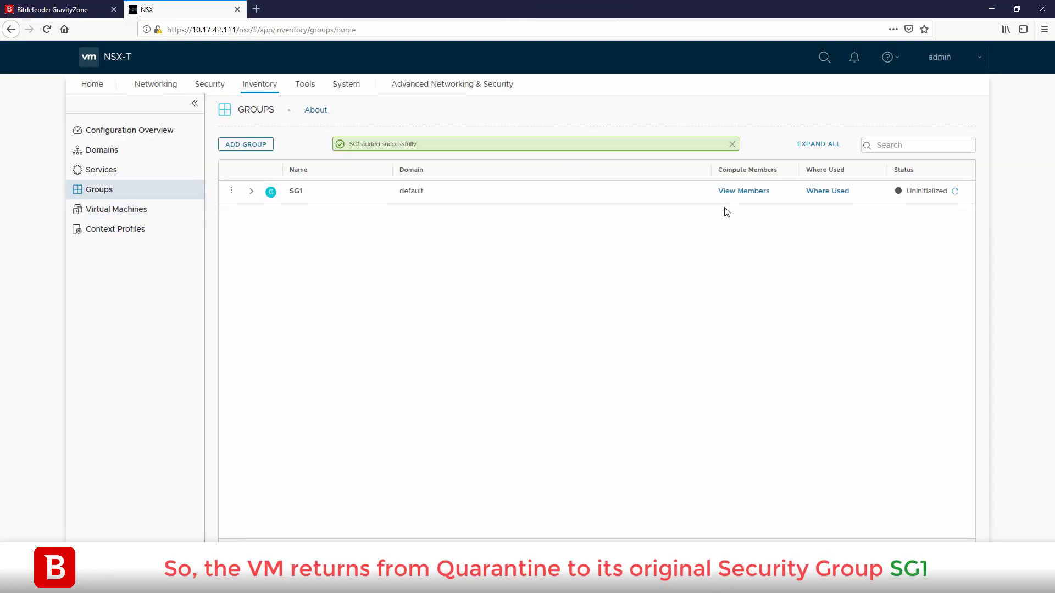
- View the members of group SG1 in NSX-T Manager's Groups inventory
{"action": "left_click", "coordinate": [744, 191]}
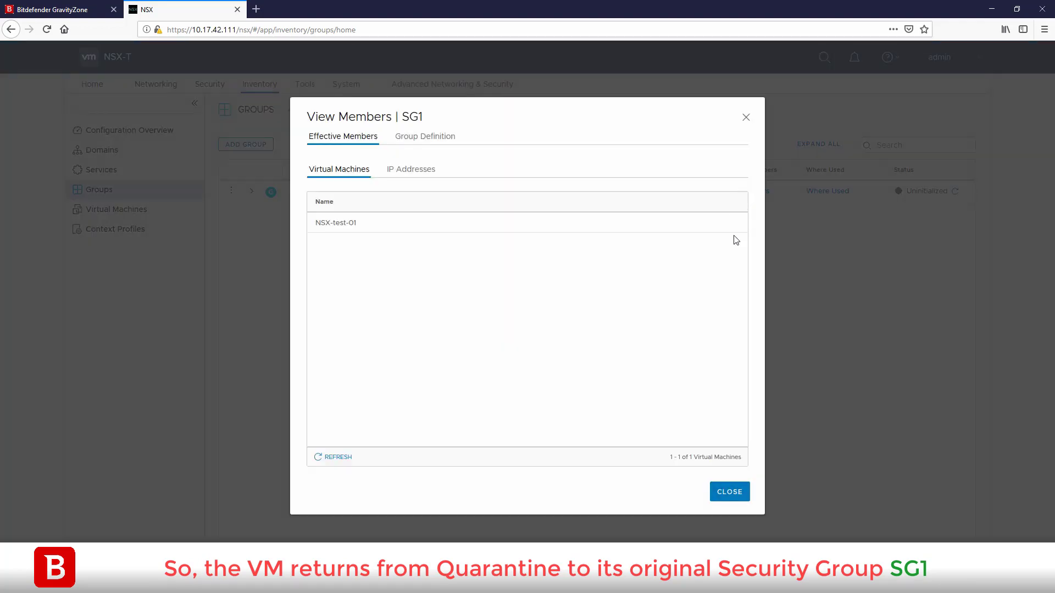